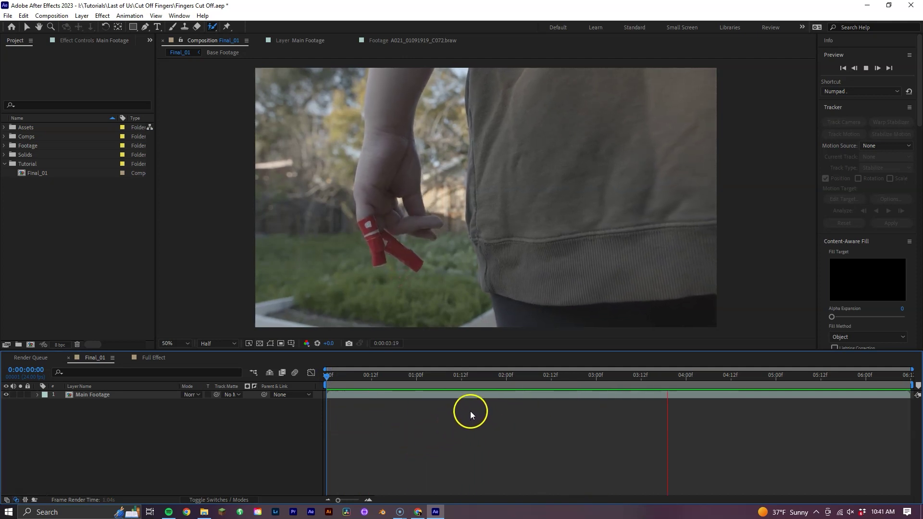
Step: Stop the preview and open the Main Footage layer in its own layer view
key(space)
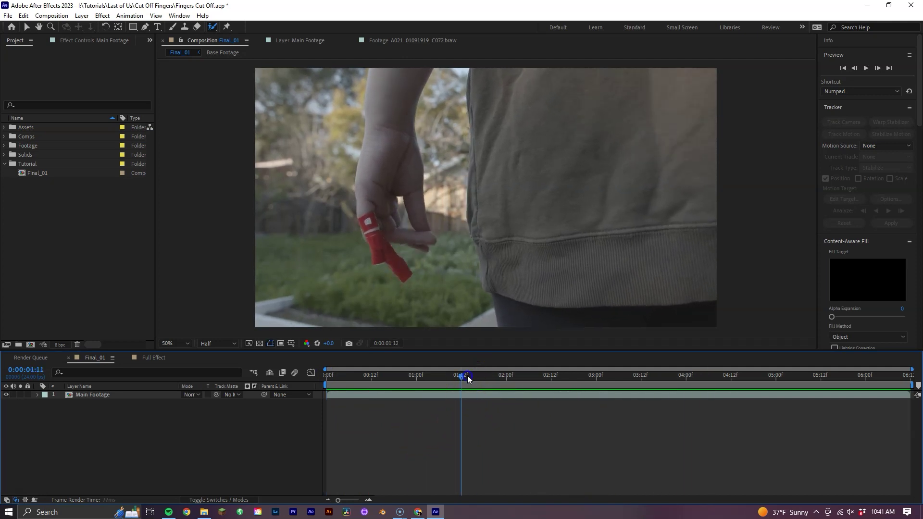
right_click(362, 396)
mouse_move(411, 286)
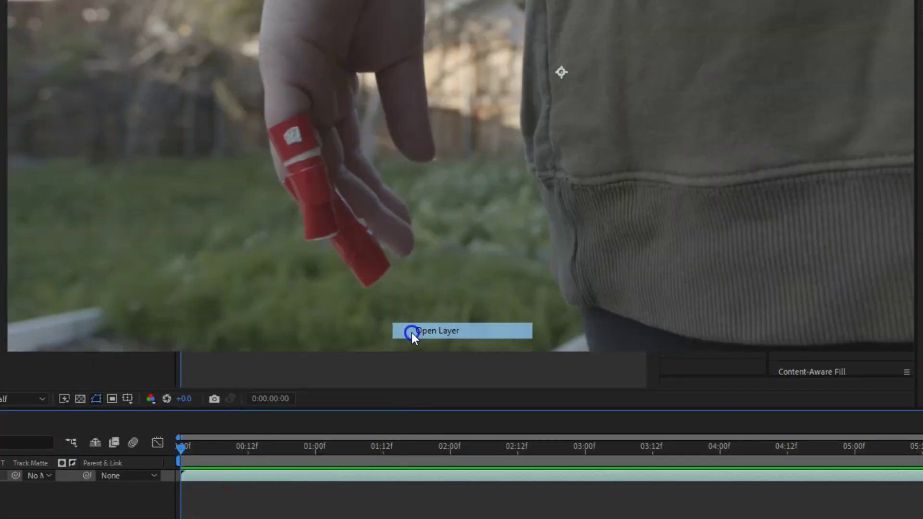
click(412, 332)
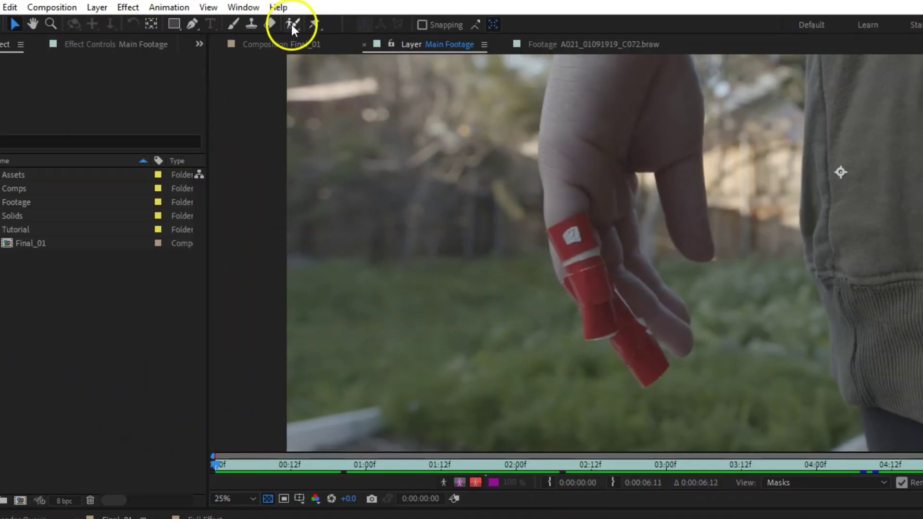
Step: Rotoscope the red-taped fingers with the Roto Brush and propagate the selection through the footage
click(292, 25)
drag(572, 226, 590, 307)
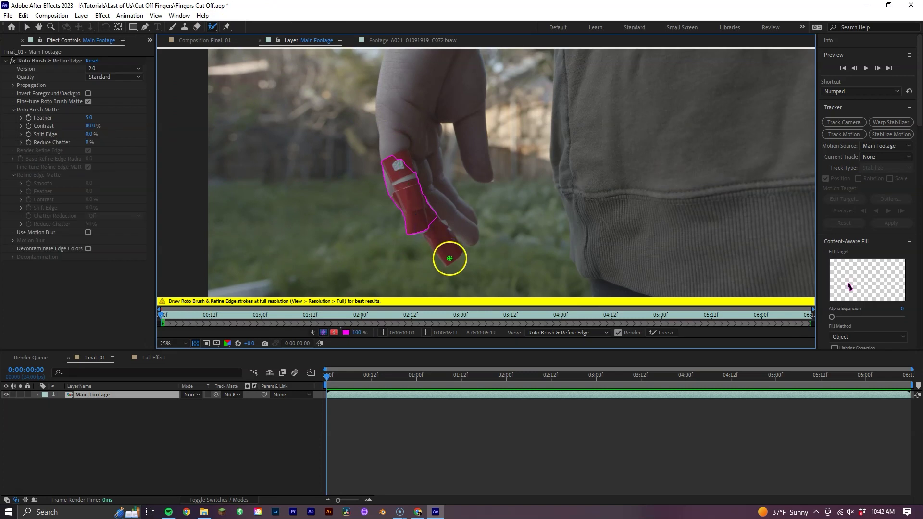
key(comma)
key(space)
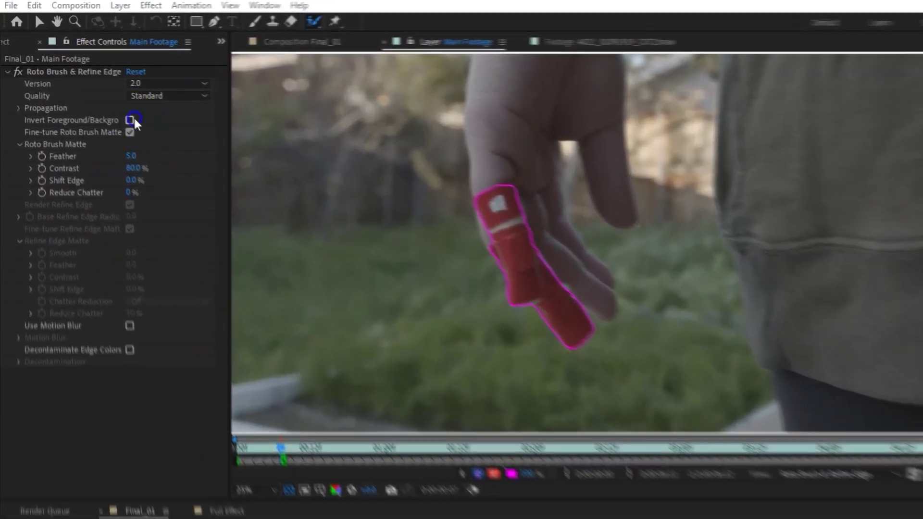
Step: Invert the Roto Brush foreground/background on Main Footage and enable Use Motion Blur
click(88, 93)
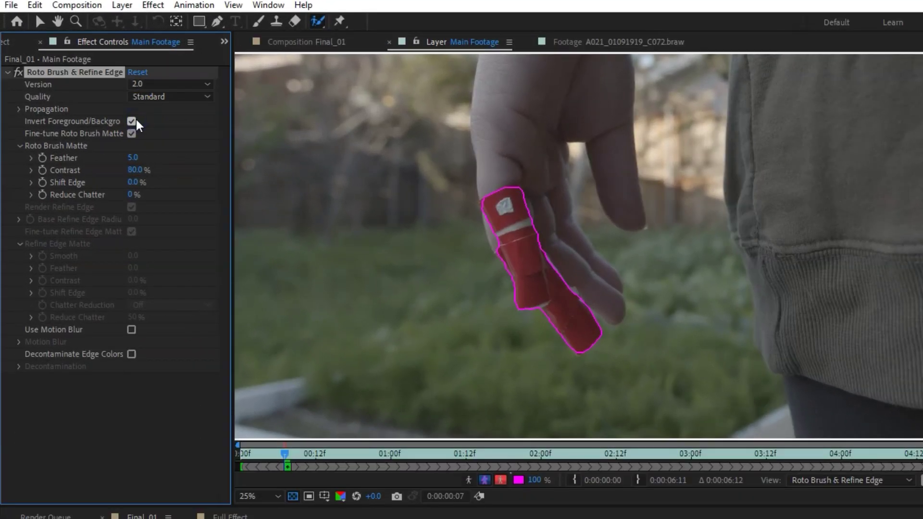
click(131, 330)
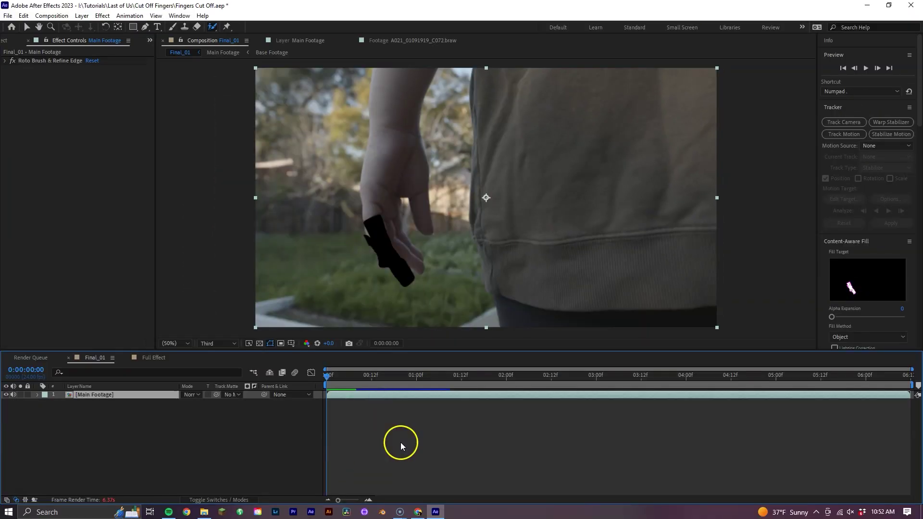
Step: Duplicate Main Footage without its Roto Brush & Refine Edge effect and name the copy Tracked Shot
key(ctrl+d)
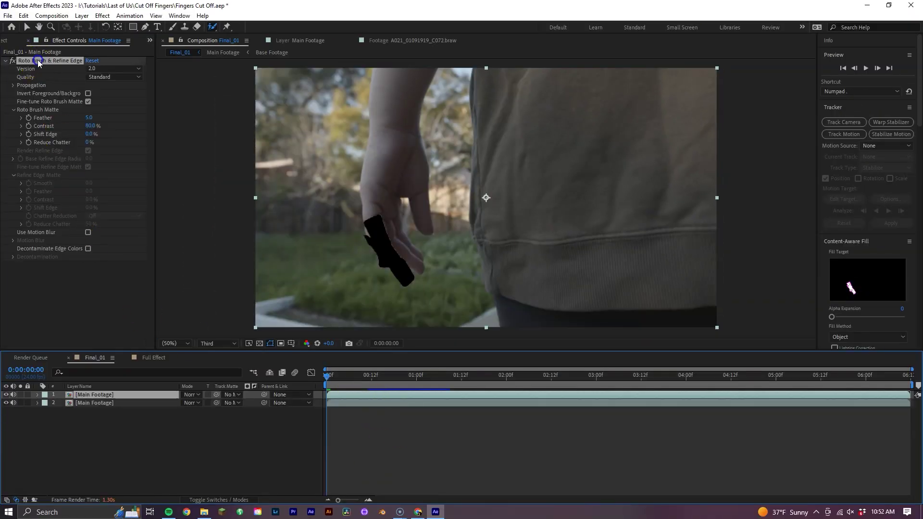
key(Delete)
key(Return)
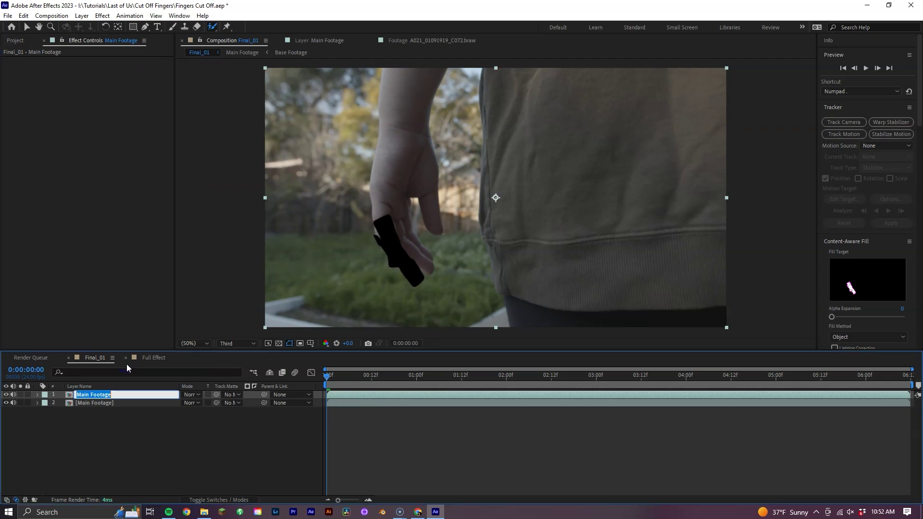
text(Tracked T)
key(BackSpace)
text(Shot)
Step: Apply the Mocha AE effect to the Tracked Shot layer and launch Mocha
right_click(454, 373)
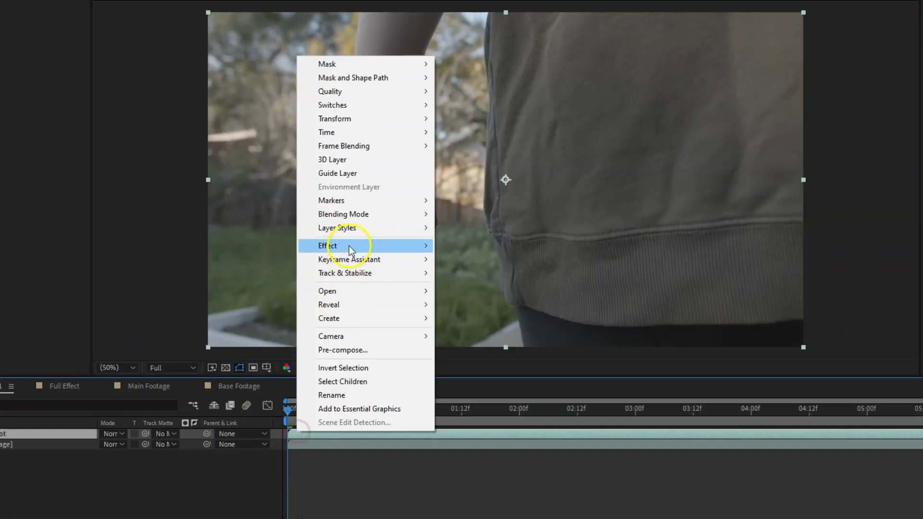
click(349, 246)
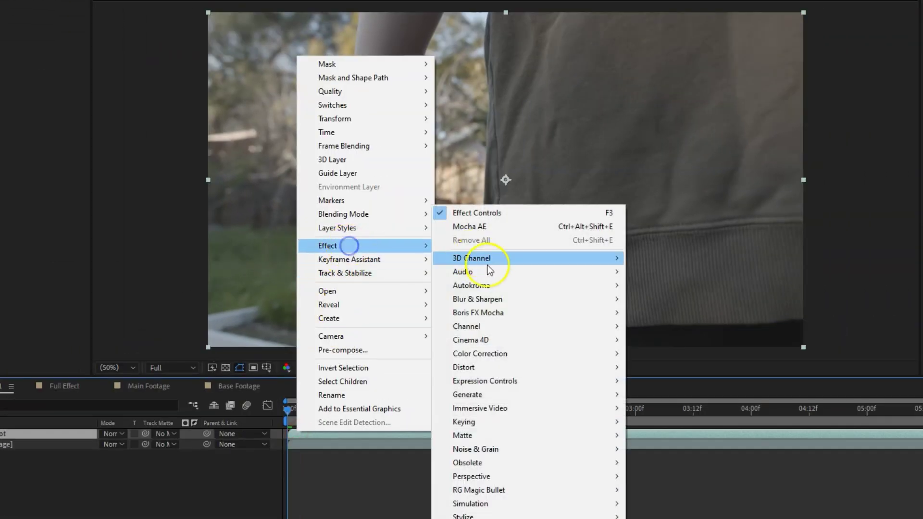
click(639, 316)
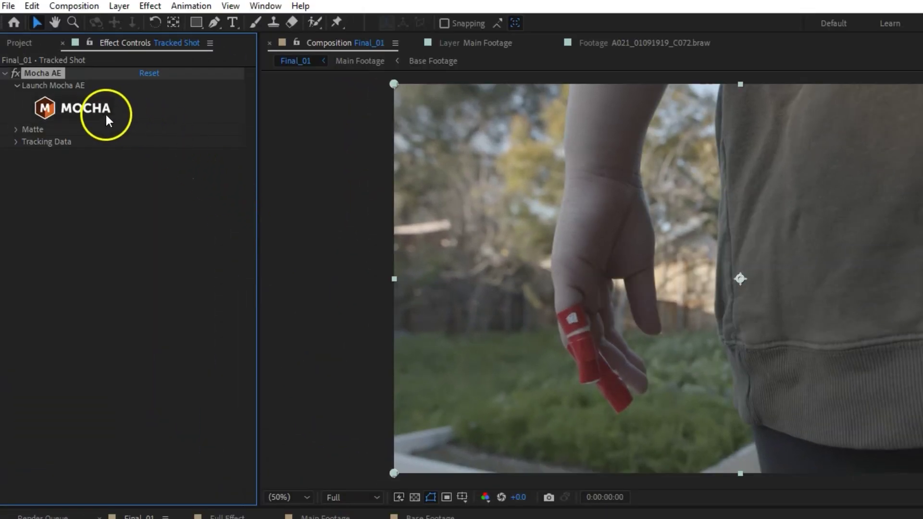
click(105, 115)
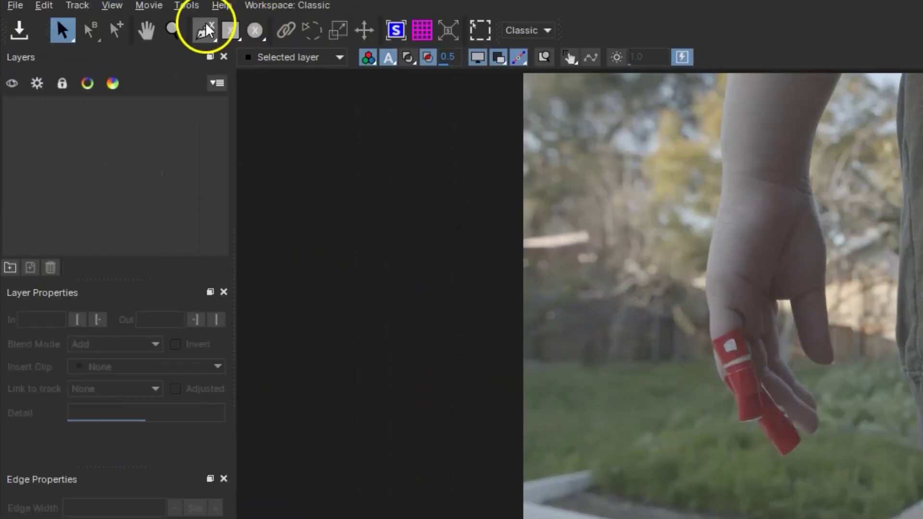
Step: Draw a spline around the white marker on the pinky's red tape and track it forward
click(206, 28)
click(719, 342)
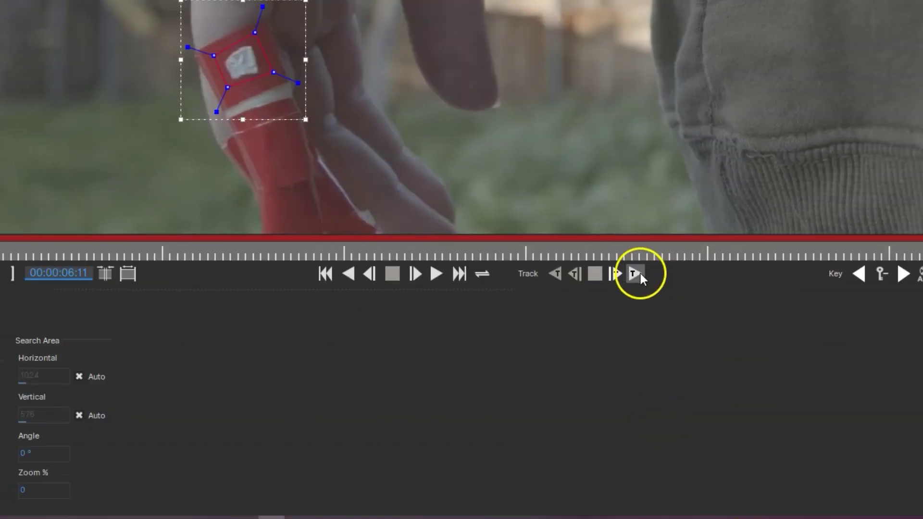
click(638, 273)
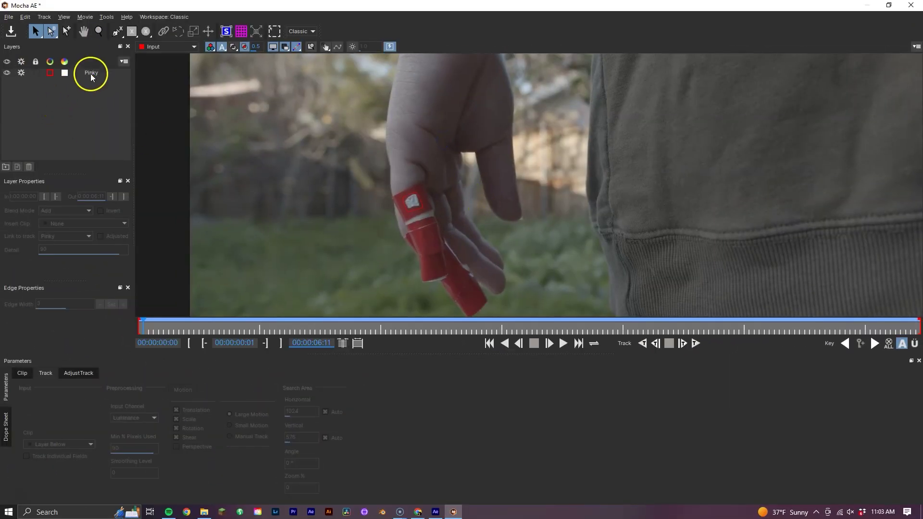
Step: Track the Middle layer's shape on the lower red-taped finger forward, stopping the track after some frames
click(91, 75)
click(257, 32)
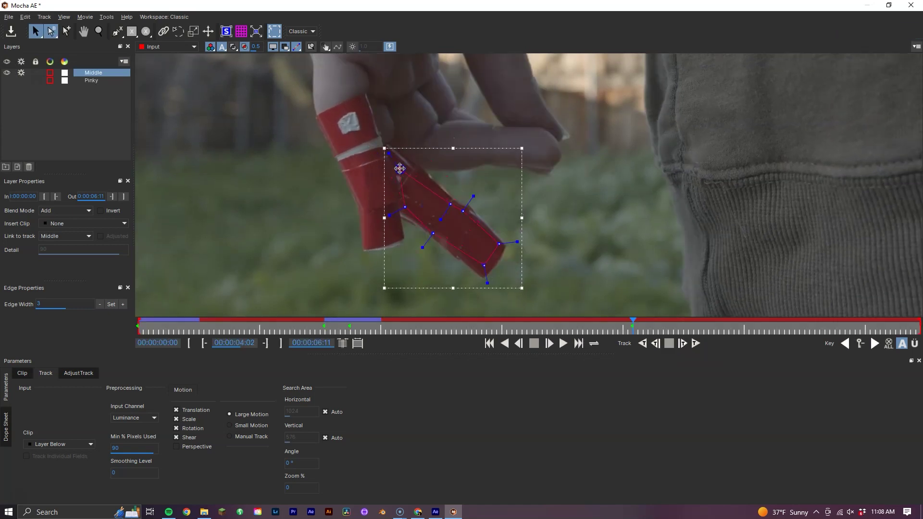
click(695, 343)
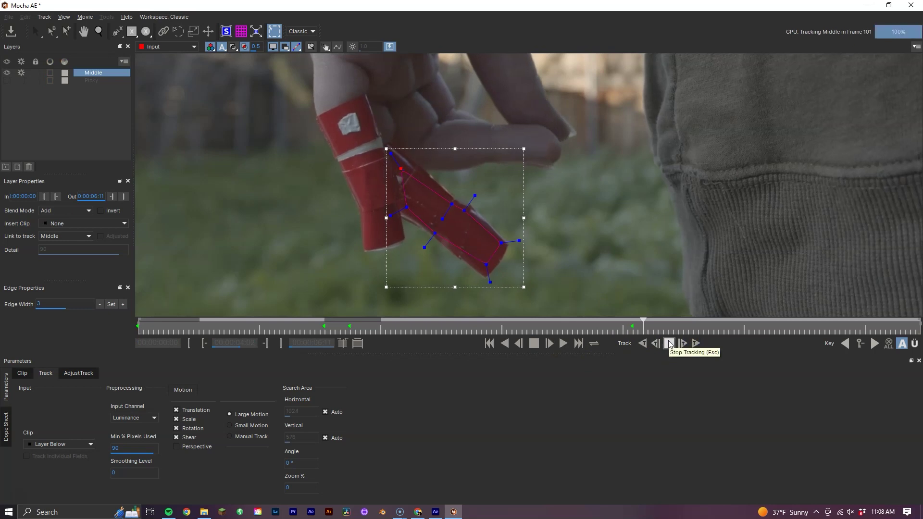
click(669, 343)
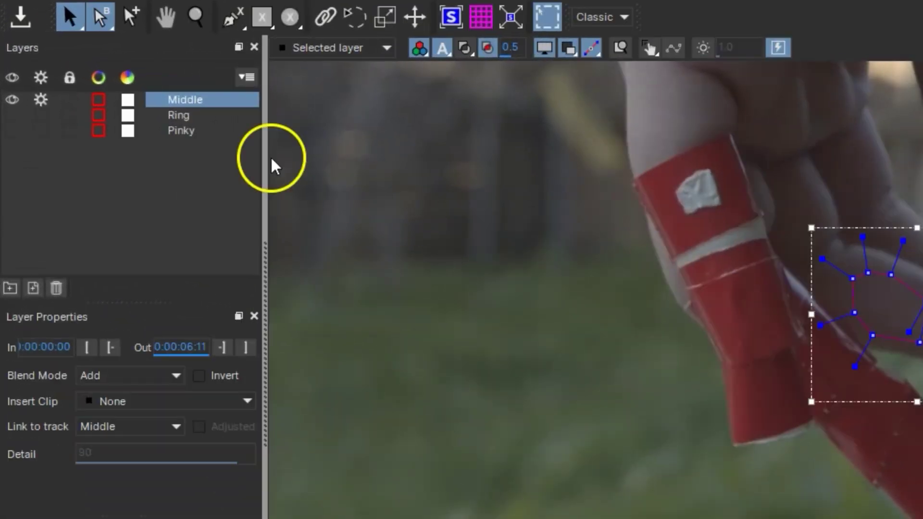
Step: Finish the finger tracks in Mocha, return to After Effects, and hide the Tracked Shot layer
click(105, 81)
click(210, 102)
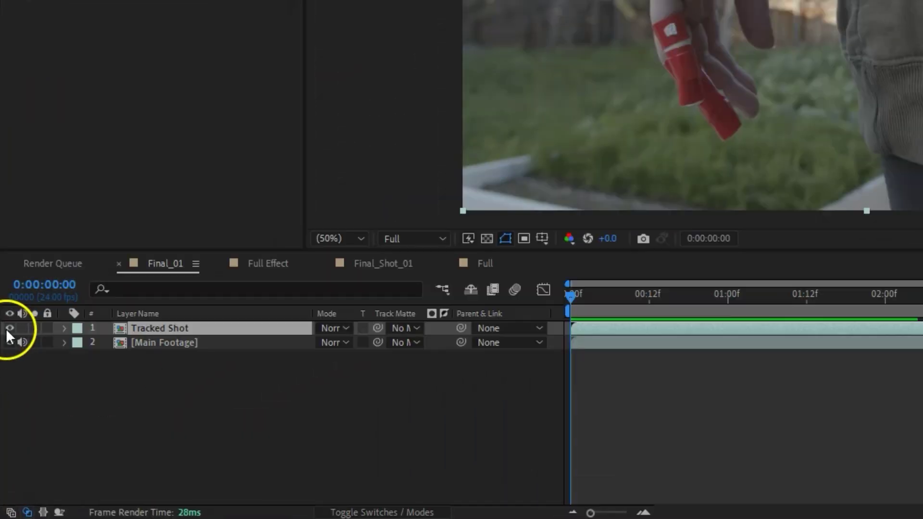
click(6, 395)
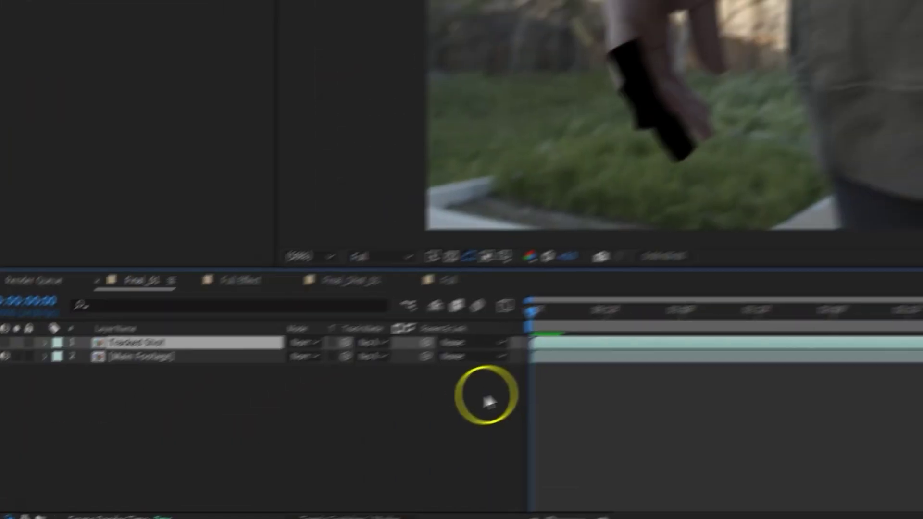
Step: Add null objects for the finger tracks and name them Pinky Track, Ring Track and Middle Track
right_click(523, 385)
mouse_move(658, 178)
click(444, 394)
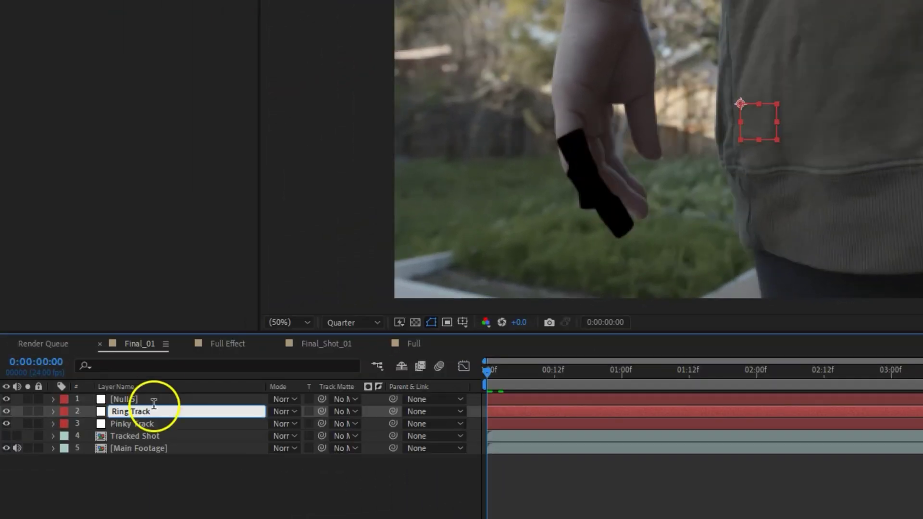
click(154, 403)
key(Return)
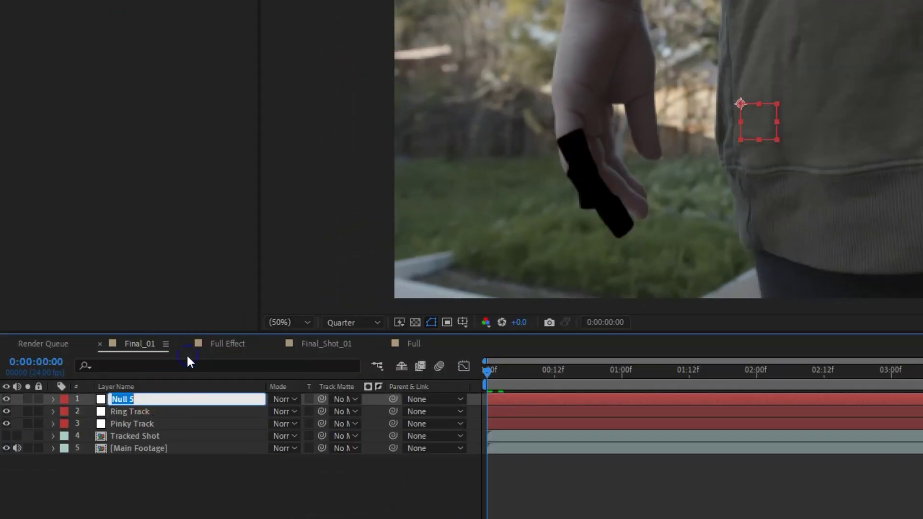
text(Middle Track)
Step: Create track data from the Pinky layer in the Tracked Shot's Mocha AE effect
click(526, 438)
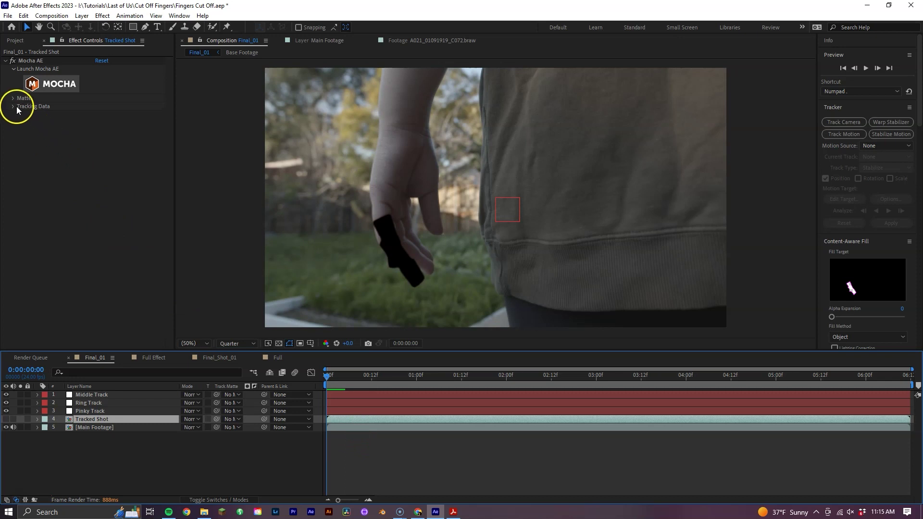
click(13, 106)
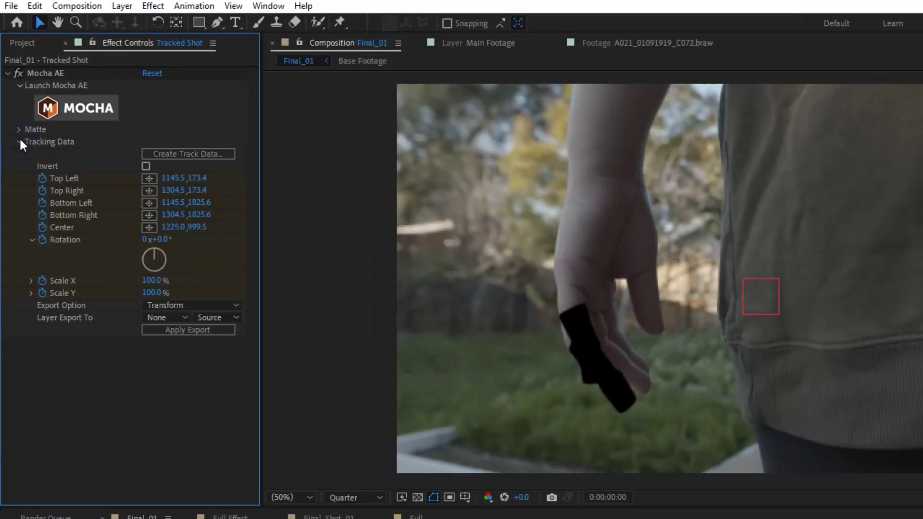
click(157, 153)
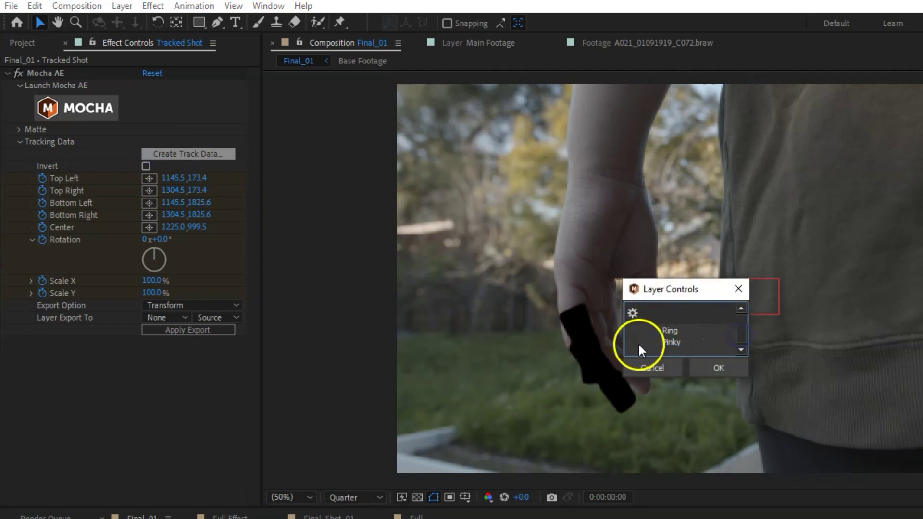
click(707, 367)
Step: Export the pinky tracking data to the Pinky Track null with the Transform option
click(201, 306)
click(192, 353)
click(179, 322)
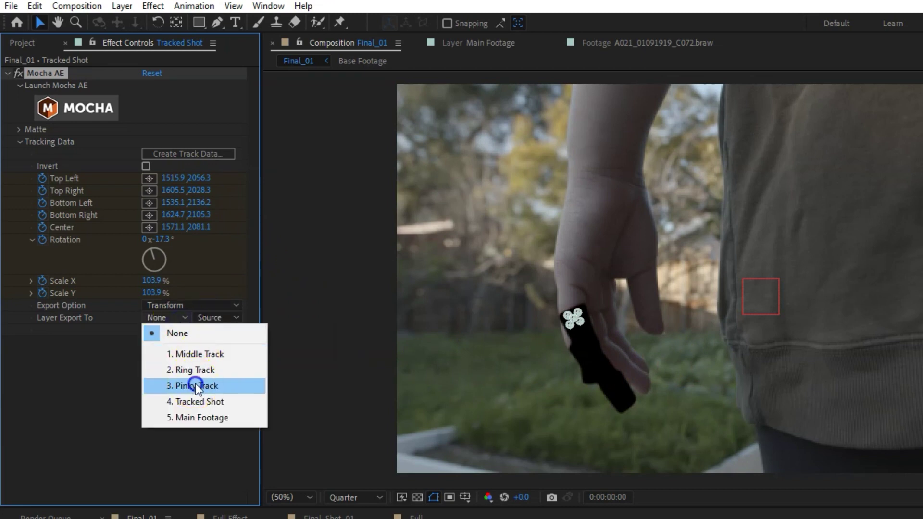
click(195, 384)
click(190, 333)
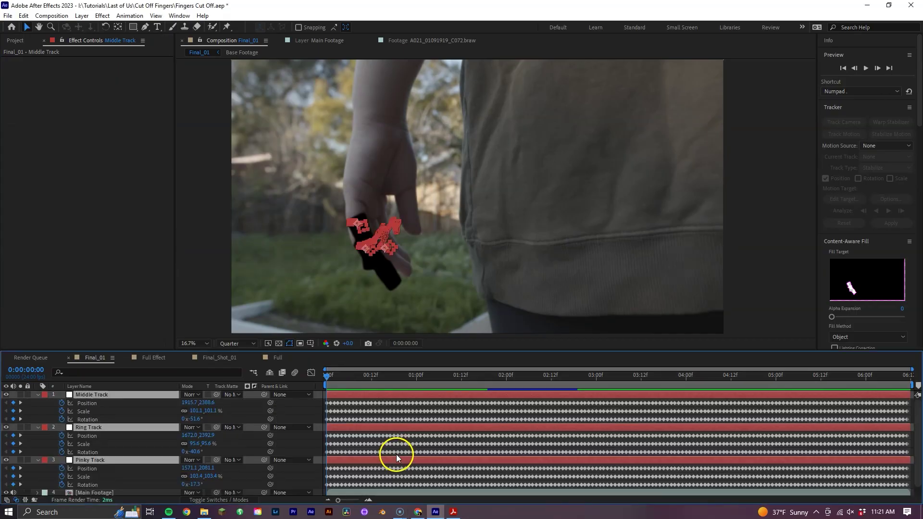
Step: Collapse the keyframed properties of the Middle, Ring and Pinky Track nulls
key(u)
key(u)
click(174, 413)
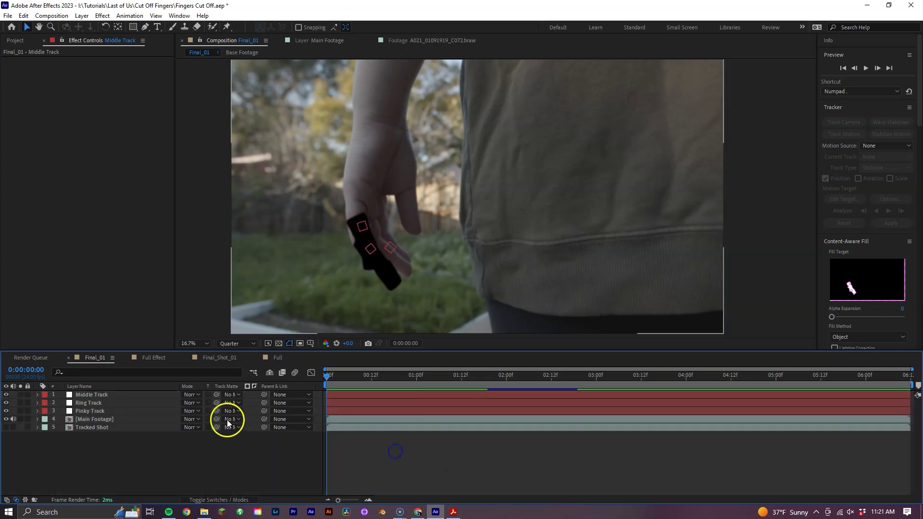
Step: Duplicate the Main Footage layer and freeze the copy on its frame at 0:00:00:00
click(114, 411)
click(338, 420)
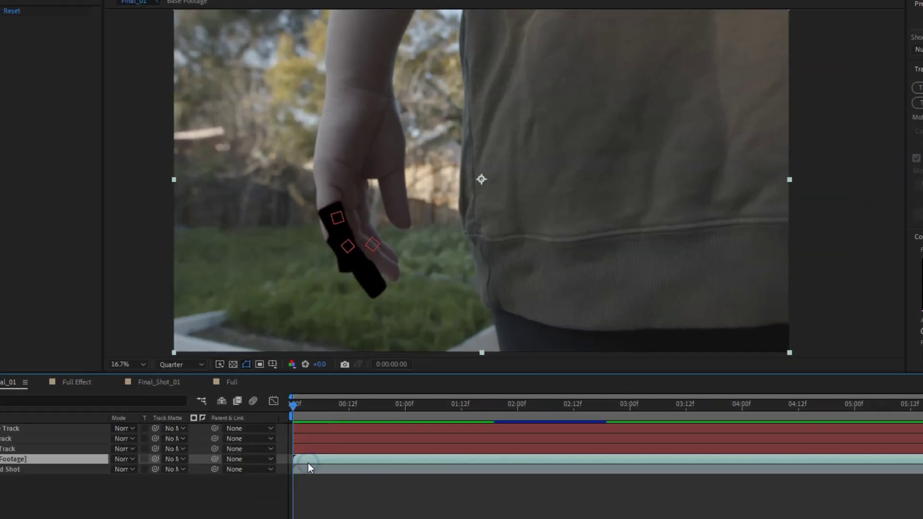
key(ctrl+d)
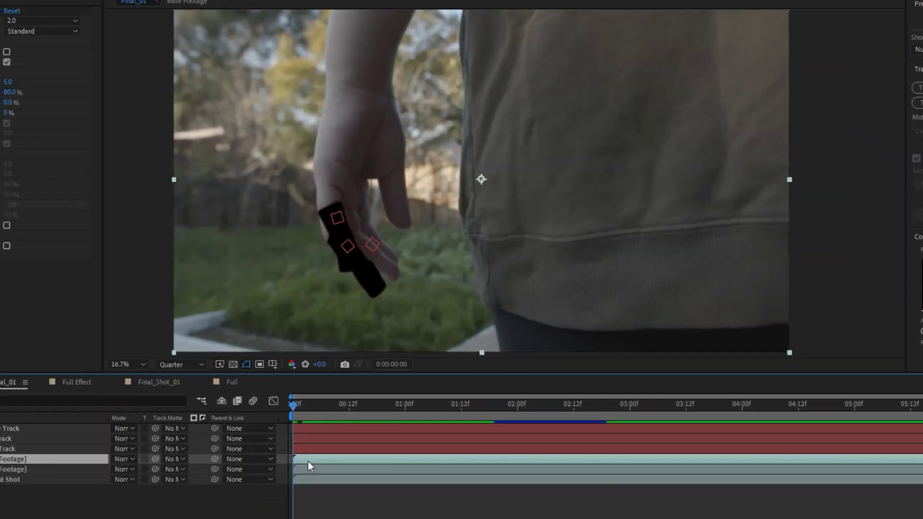
right_click(308, 461)
click(390, 174)
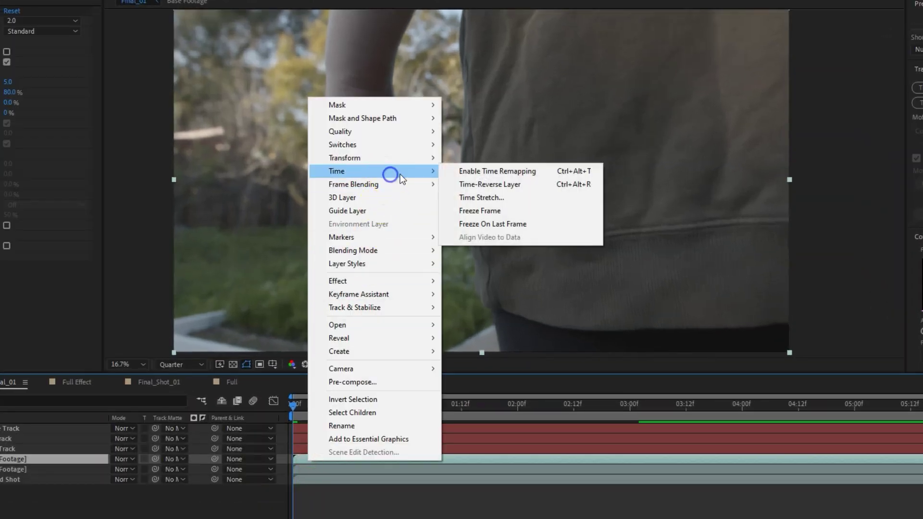
click(476, 211)
Step: Rename the frozen copy Pinky End and give it a pink label colour
key(Return)
text(Pinky End)
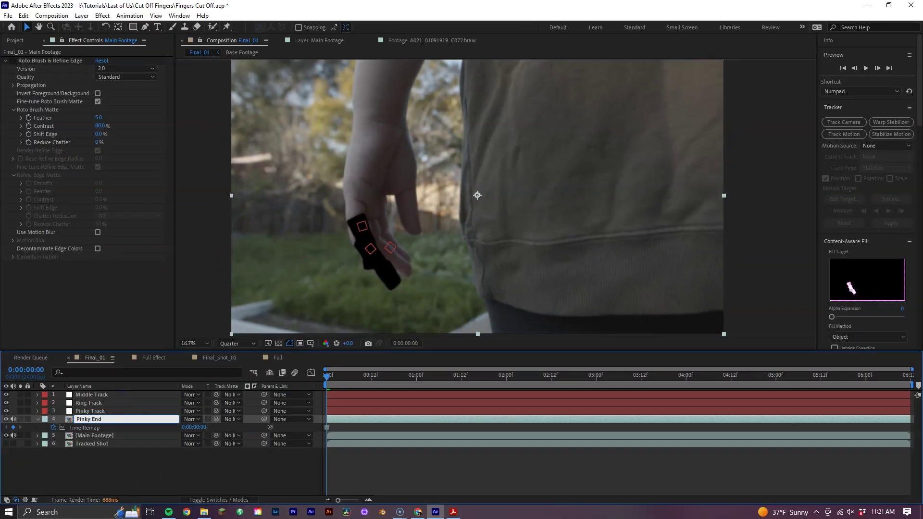
click(119, 457)
click(46, 420)
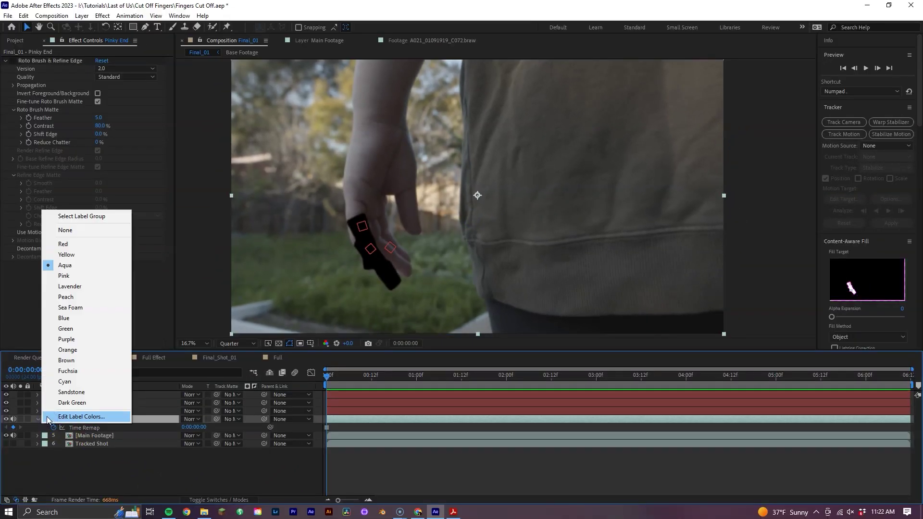
click(71, 286)
click(361, 469)
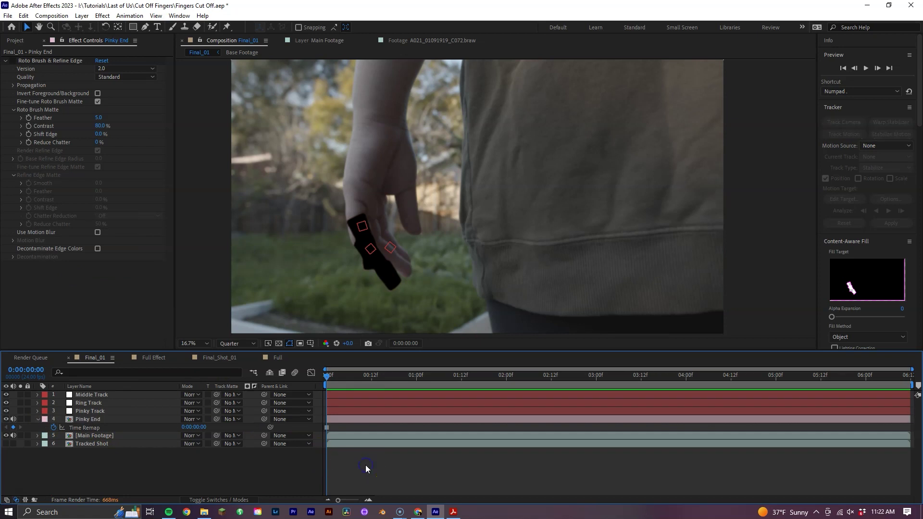
Step: Draw a closed mask on Pinky End around the skin just above the pinky's black cutout
click(430, 174)
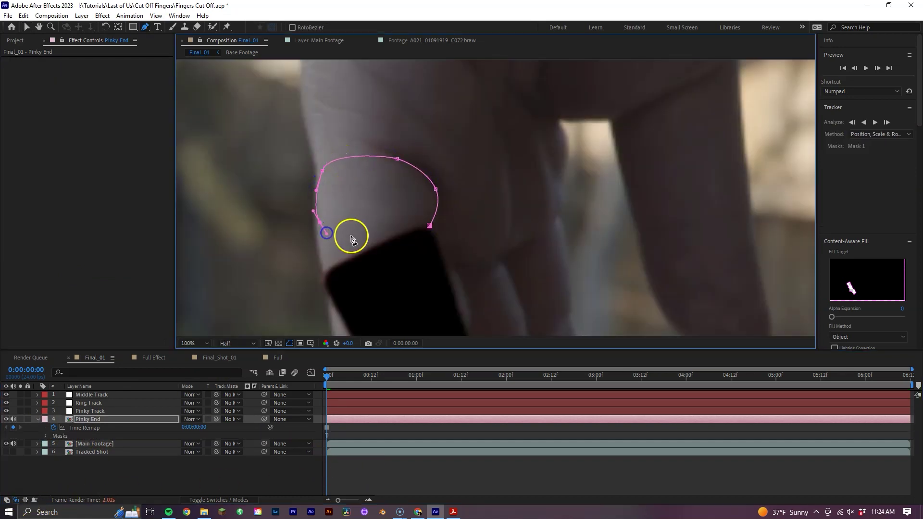
key(v)
Step: Flip the Pinky End patch vertically and move it down over the top edge of the black cutout
right_click(440, 419)
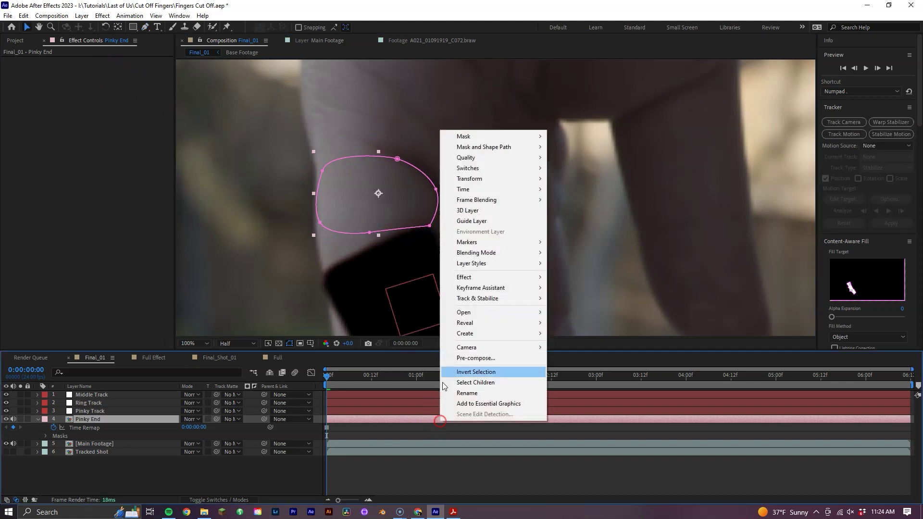
click(501, 181)
click(600, 270)
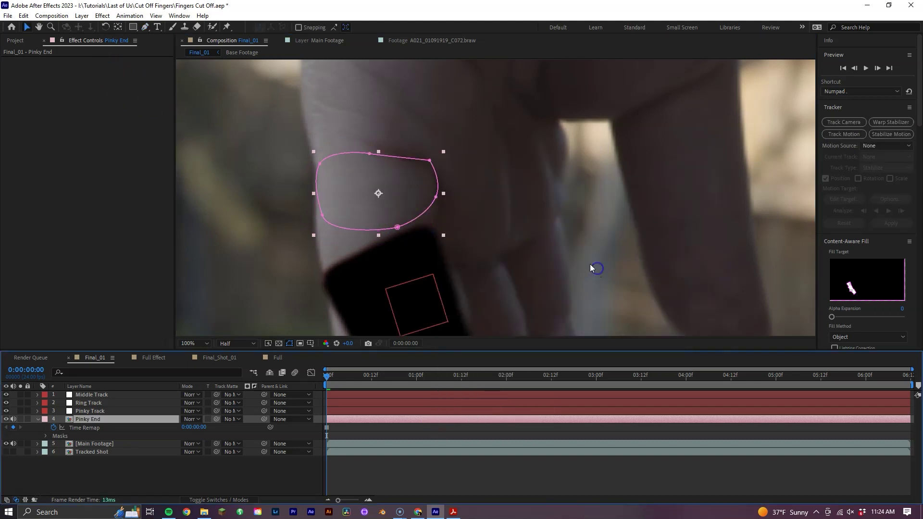
drag(399, 206, 409, 288)
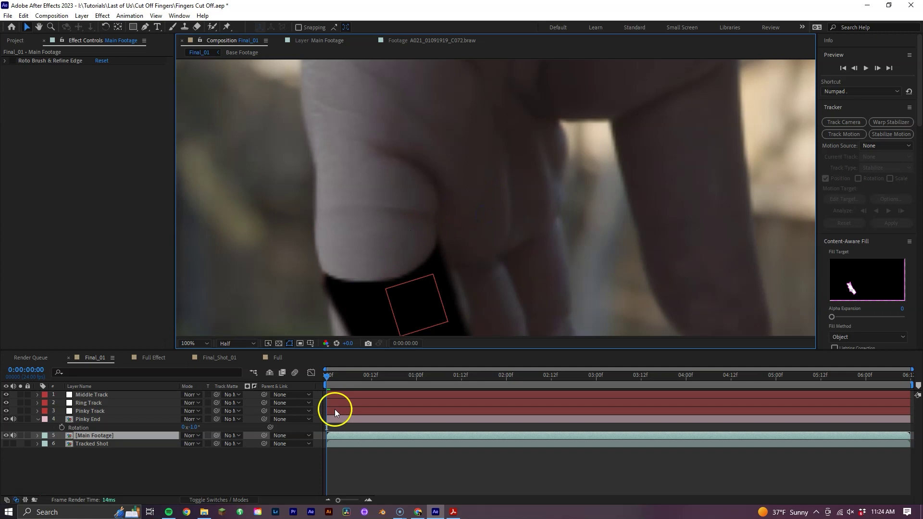
Step: Draw a second closed mask over the upper part of the Pinky End patch and set it to Subtract
click(336, 417)
key(g)
click(297, 222)
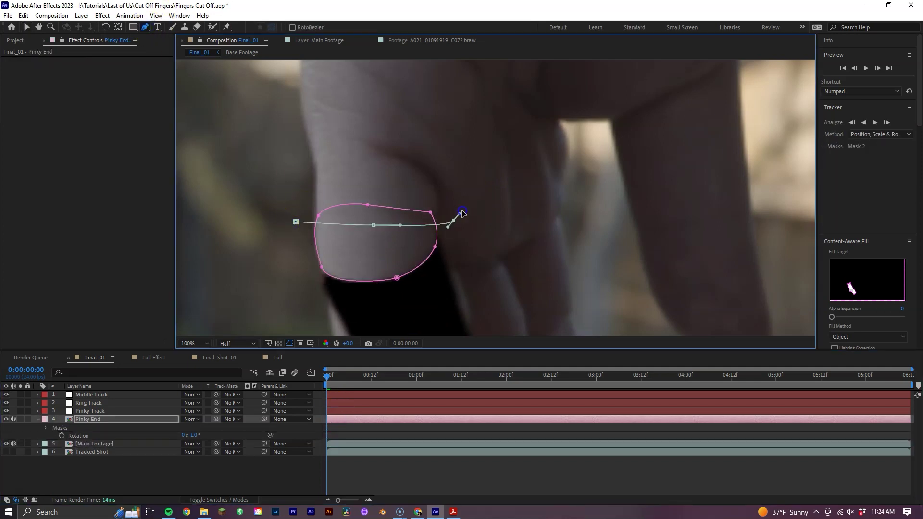
click(270, 120)
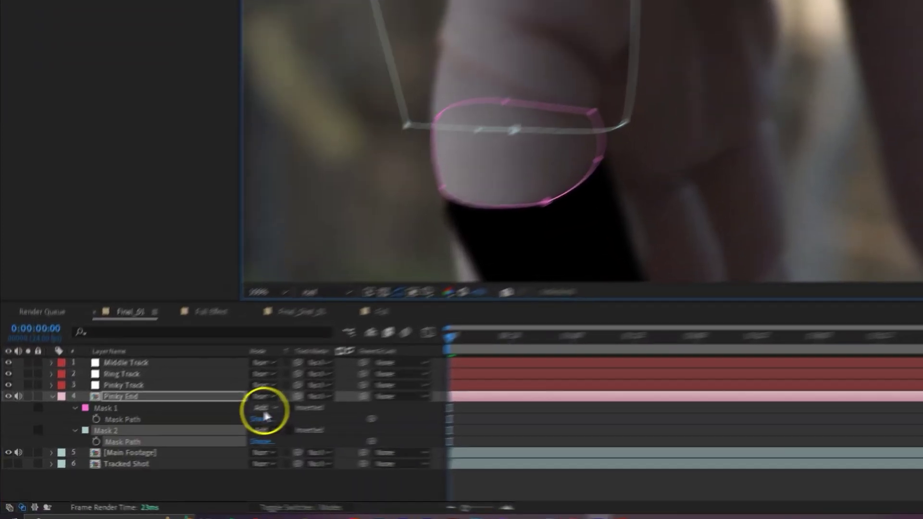
click(193, 444)
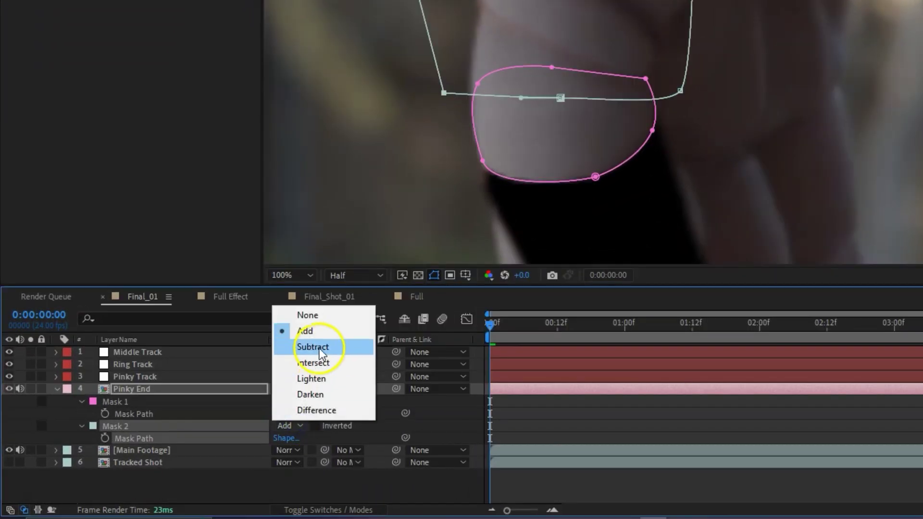
click(213, 392)
Step: Feather Pinky End's Mask 1 by 1 pixel and Mask 2 by 22 pixels, and adjust the patch's upper mask edge
key(f)
drag(206, 451, 213, 452)
drag(319, 437, 332, 438)
drag(551, 67, 554, 59)
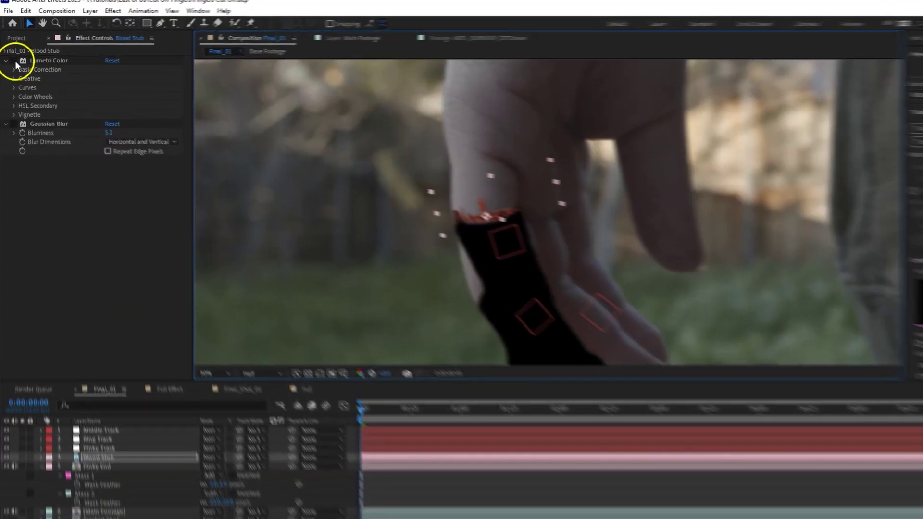
Step: Enable Lumetri Color on Blood Stub and reposition the layer over the pinky's cut edge
click(13, 61)
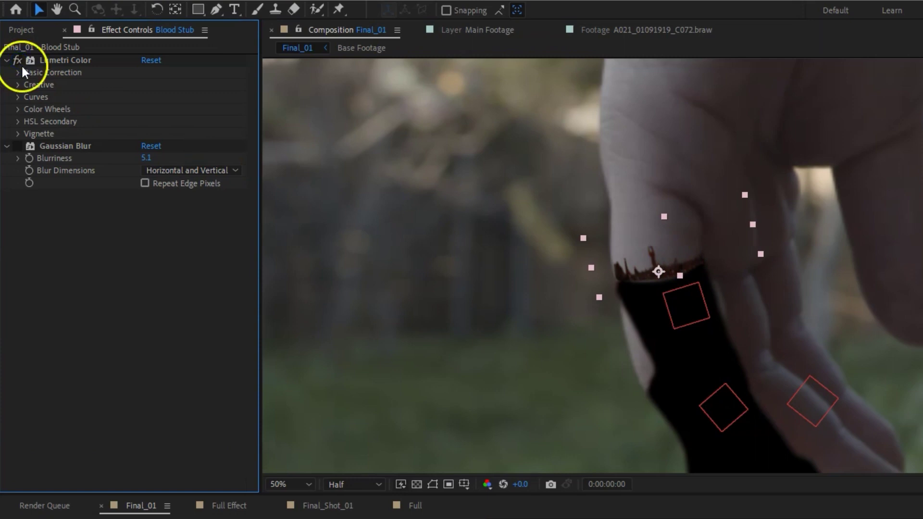
scroll(664, 270, up, 1)
drag(590, 268, 620, 252)
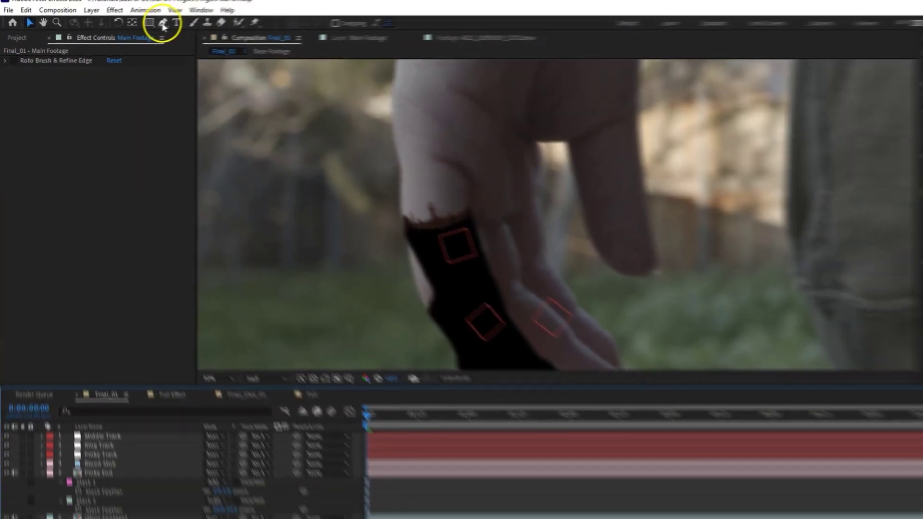
Step: Draw a dark red (3E0000) filled shape over the skin at the pinky's cut edge and set its blending mode to Soft Light
click(162, 24)
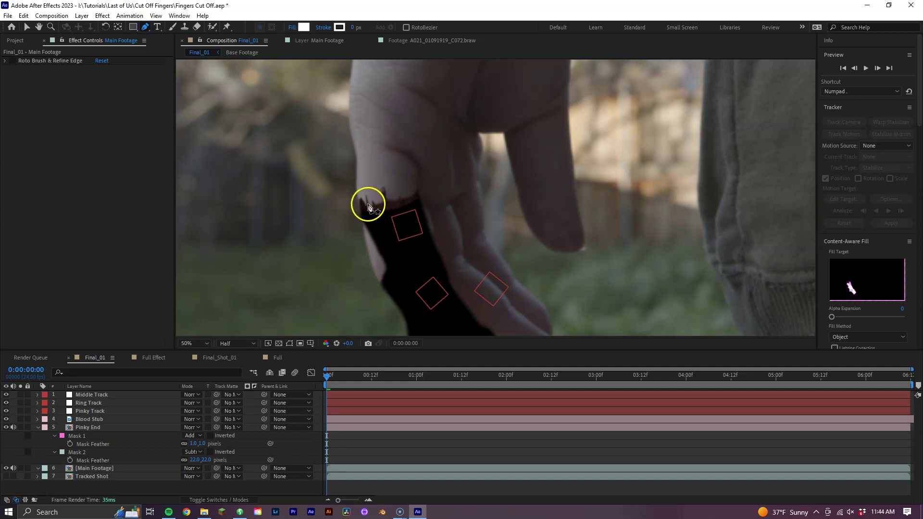
click(304, 27)
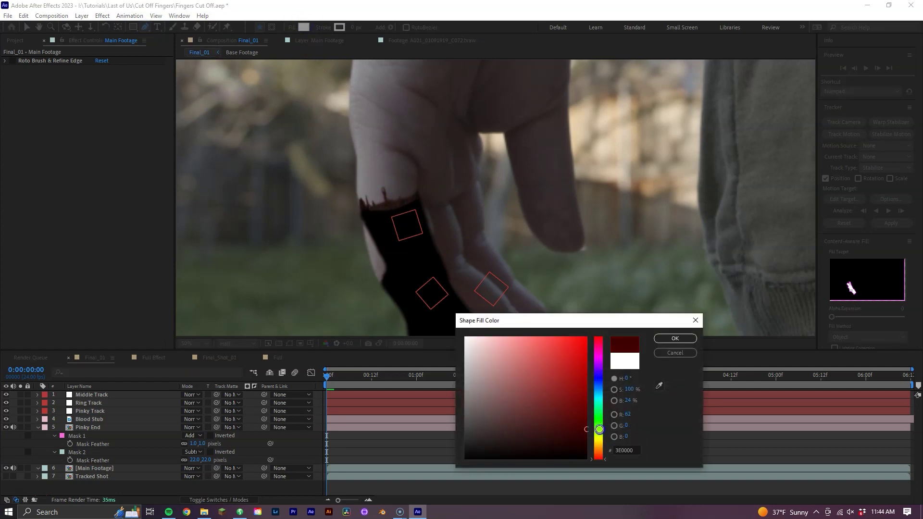
click(675, 339)
click(364, 200)
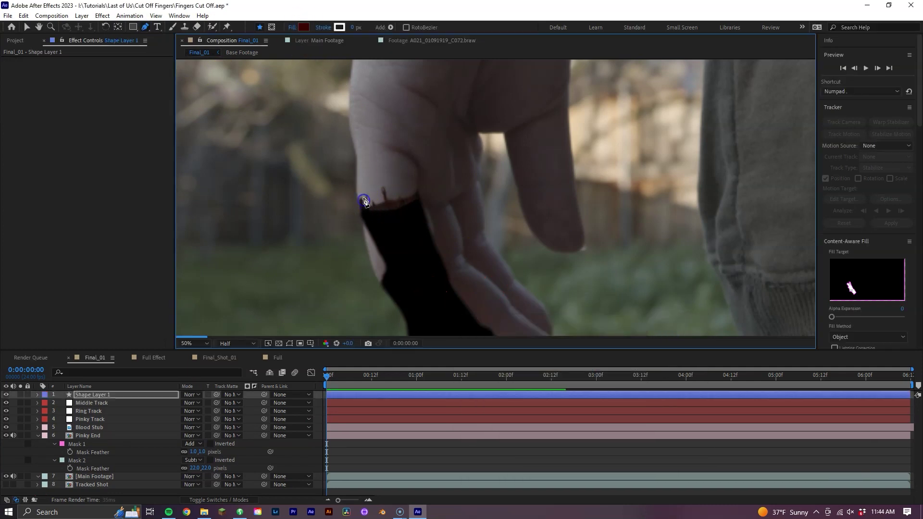
click(198, 396)
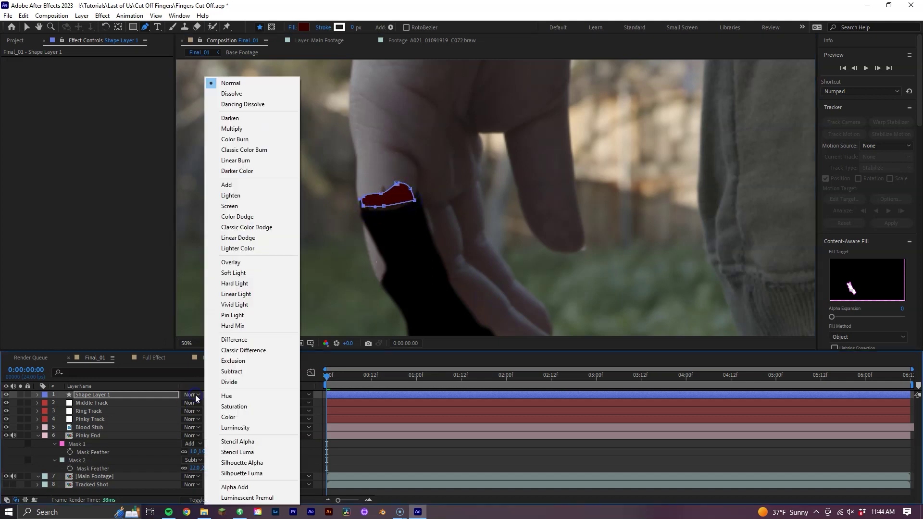
click(244, 273)
Step: Add Gaussian Blur without repeated edge pixels to the red shape and adjust its outline points
right_click(385, 138)
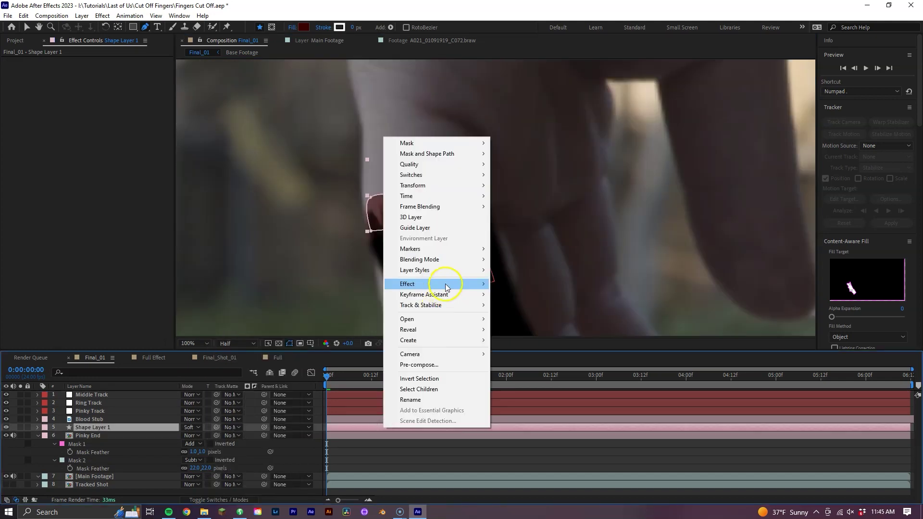
mouse_move(461, 285)
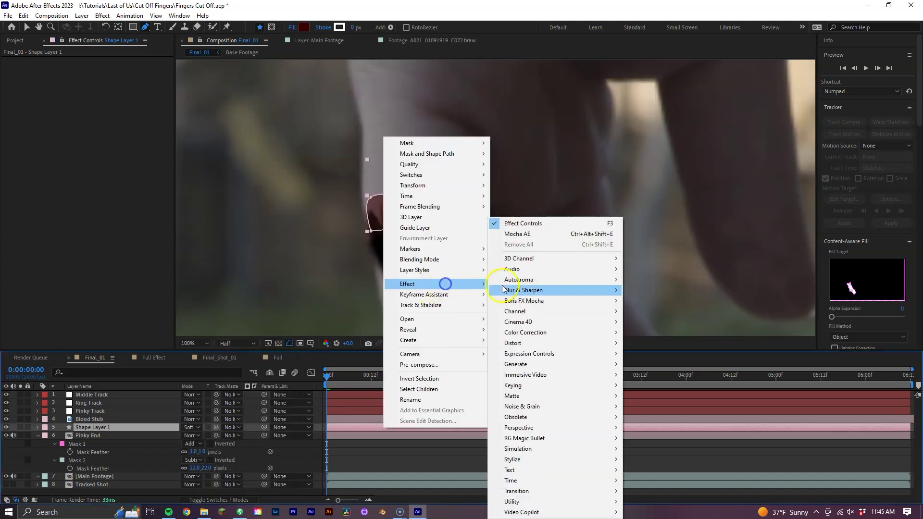
mouse_move(537, 291)
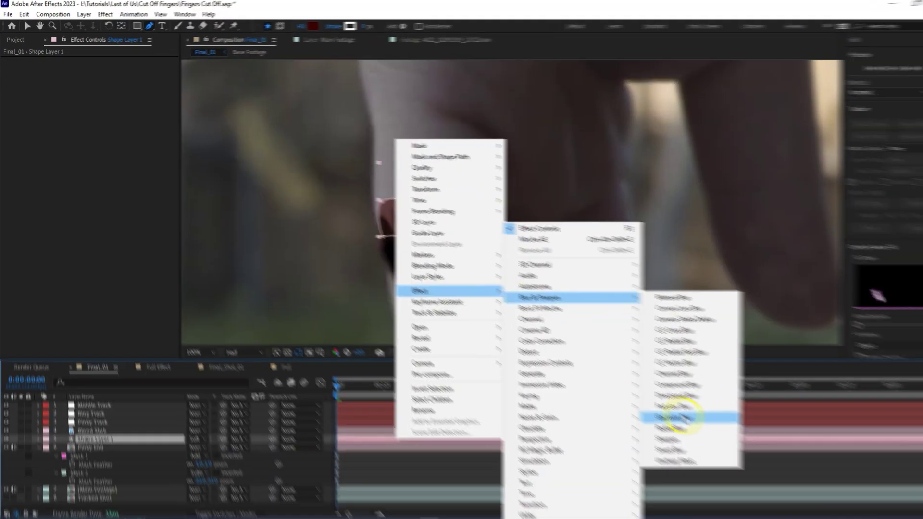
click(654, 407)
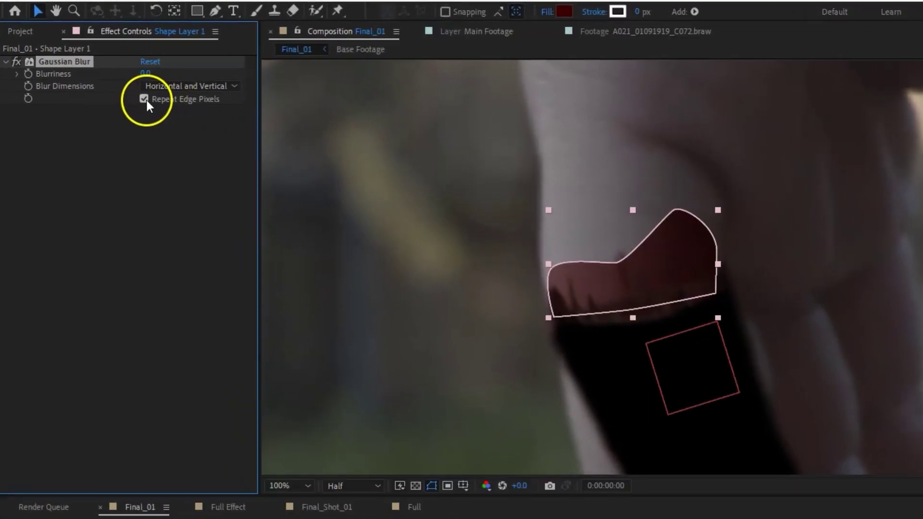
click(144, 99)
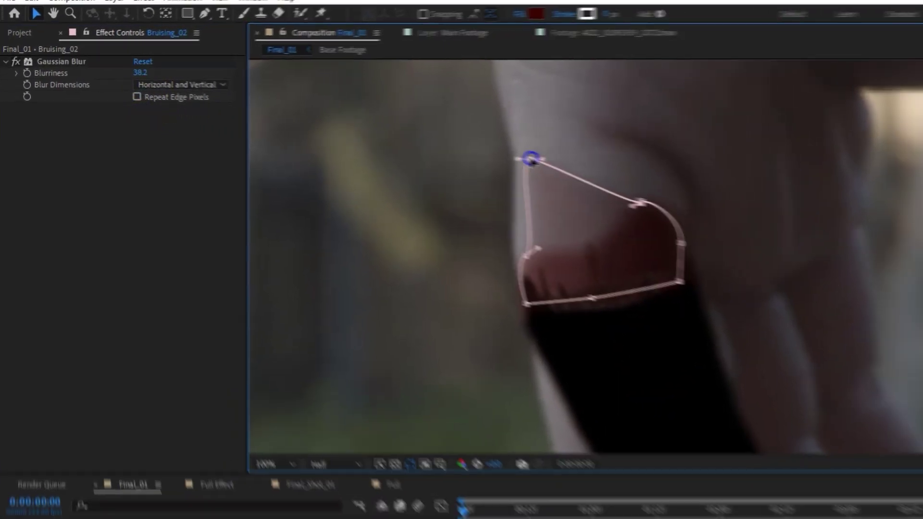
drag(539, 248, 539, 232)
drag(526, 256, 517, 249)
Step: Change the Bruising_02 shape's fill to a dark purplish red
click(377, 27)
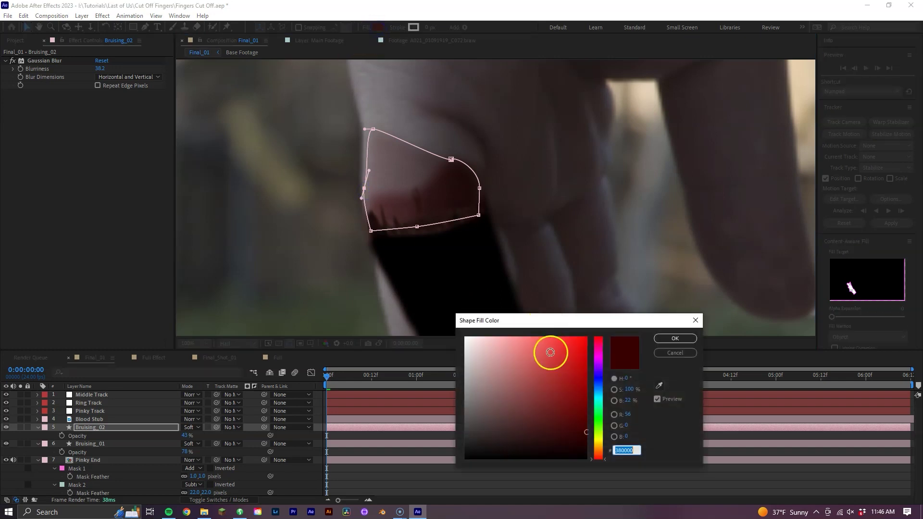
click(601, 352)
click(587, 442)
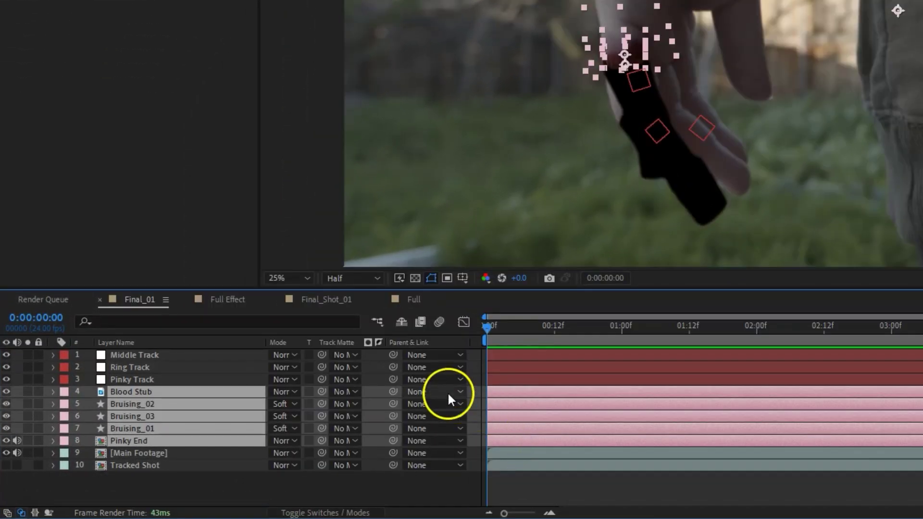
Step: Parent Blood Stub, the three bruising layers and Pinky End to Pinky Track, and enable motion blur on them
drag(393, 392, 198, 382)
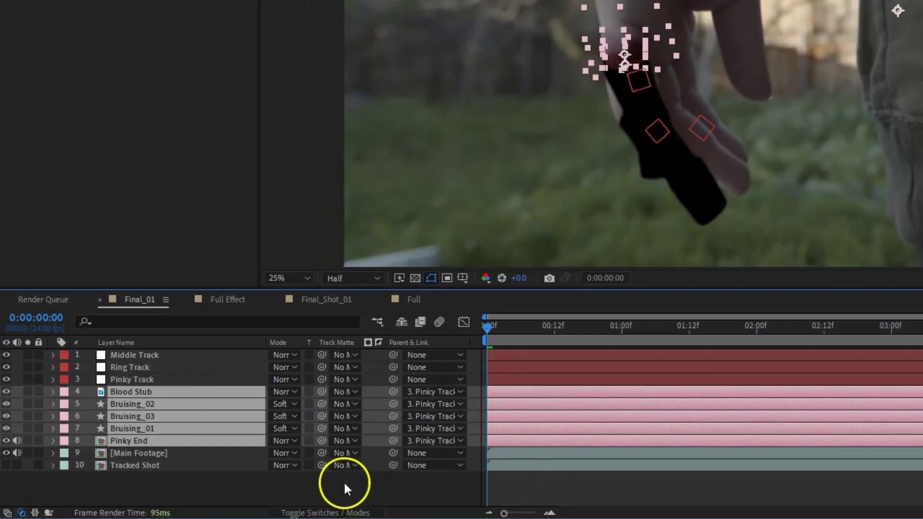
click(340, 510)
click(330, 406)
key(space)
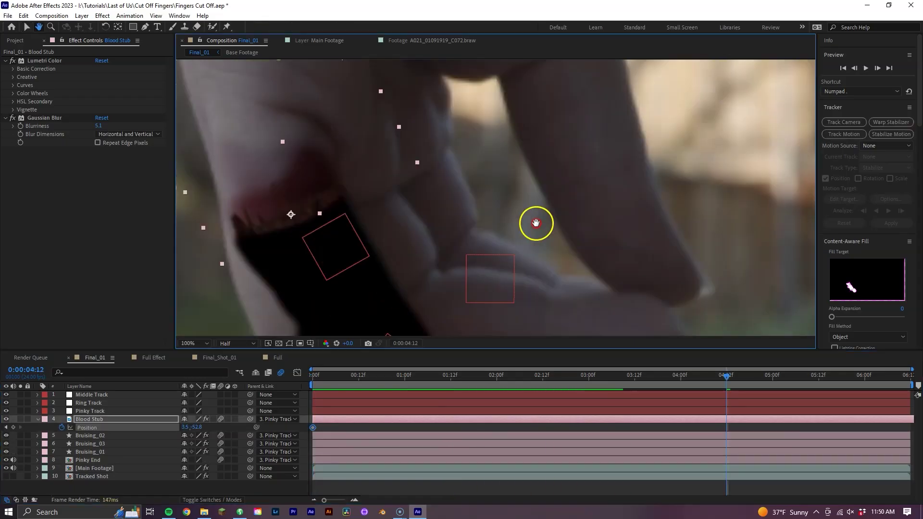
drag(536, 223, 562, 226)
drag(435, 230, 434, 232)
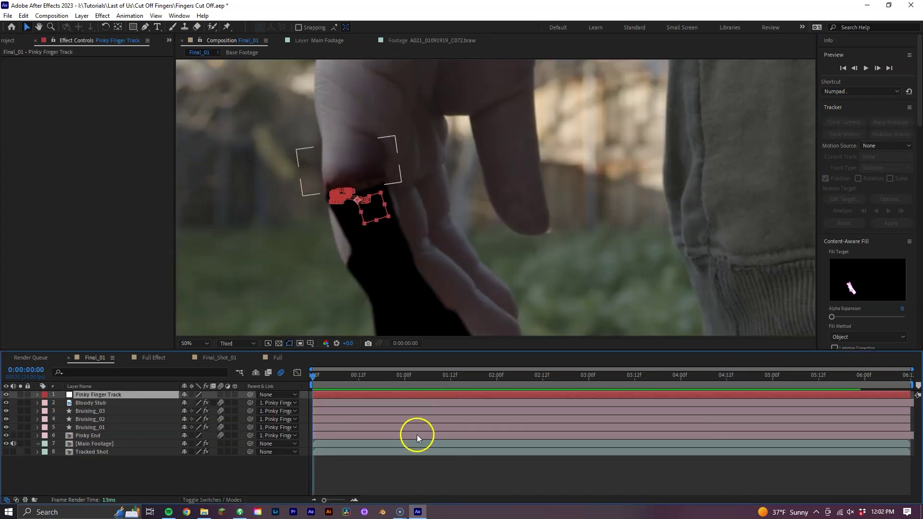
Step: Pre-compose all layers of Final_01 as Pinky Finger Full
key(ctrl+a)
right_click(417, 435)
click(452, 369)
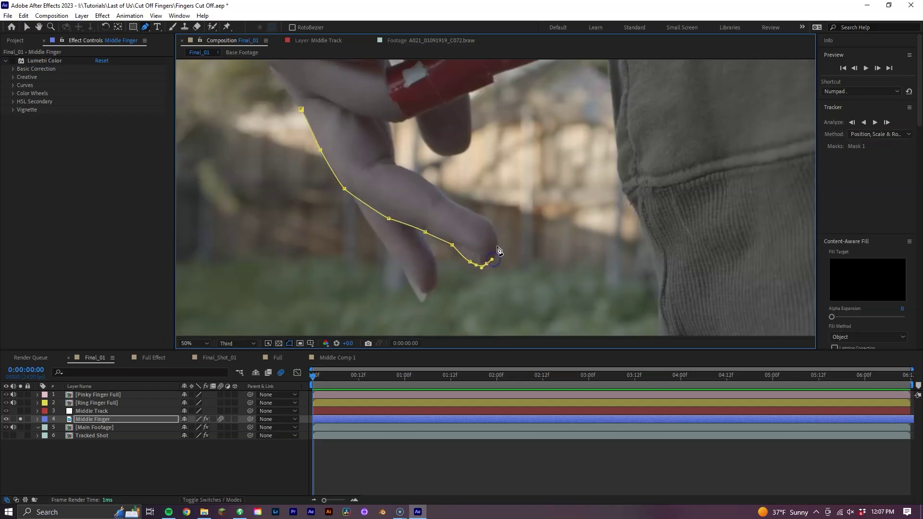
Step: Complete the closed mask around the middle finger on the Middle Finger layer
drag(390, 147, 386, 150)
drag(346, 117, 330, 111)
click(301, 109)
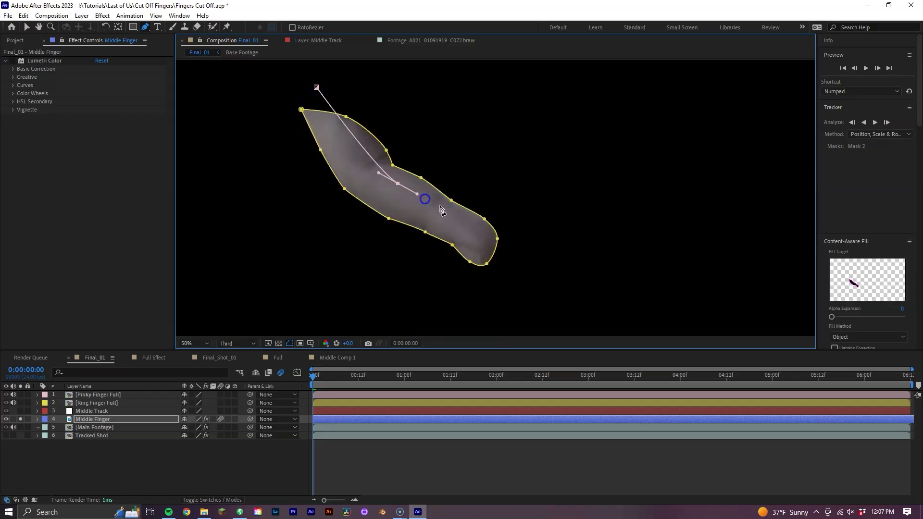
Step: Draw a second closed mask along the upper side of the masked middle finger and set it to Subtract
drag(493, 293, 522, 294)
drag(545, 251, 563, 185)
drag(481, 95, 431, 79)
click(317, 87)
key(m)
click(198, 444)
click(201, 468)
key(f)
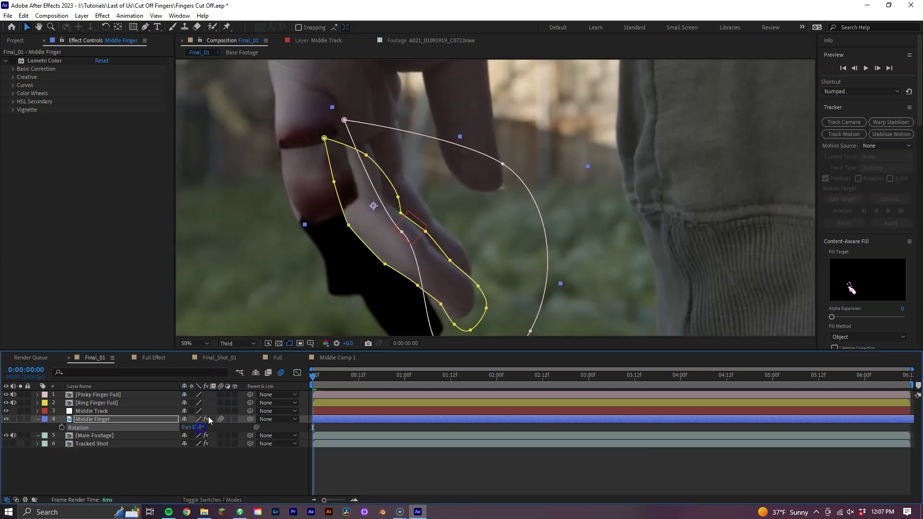
Step: Move the Middle Finger patch onto the hand's middle finger and hide the mask outlines to compare Lumetri Color off and on
drag(389, 212, 379, 201)
click(13, 61)
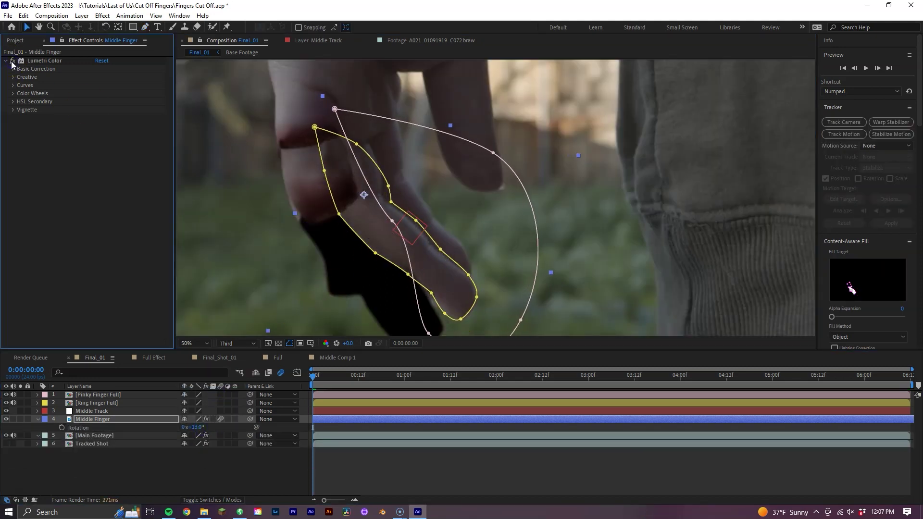
click(289, 344)
click(13, 60)
click(13, 60)
key(f)
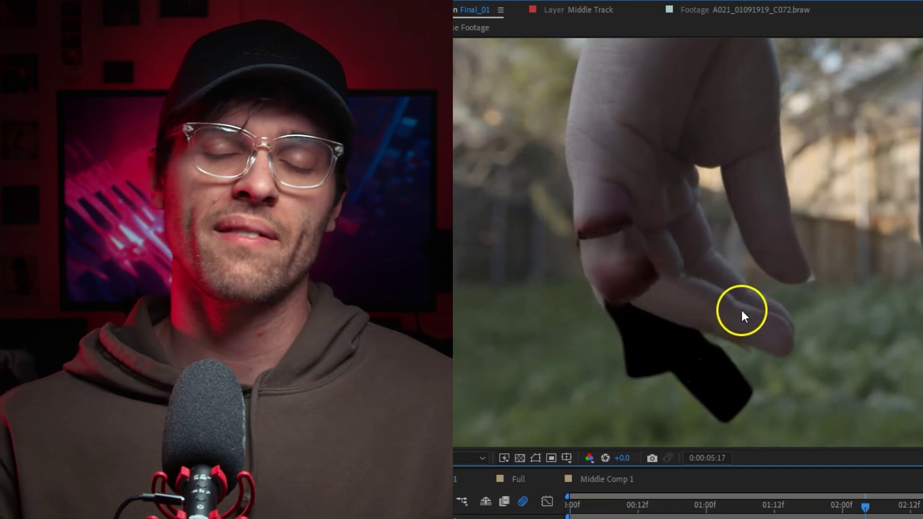
Step: Place Puppet pins along the Middle Finger layer, starting at the fingertip
key(space)
drag(709, 313, 750, 307)
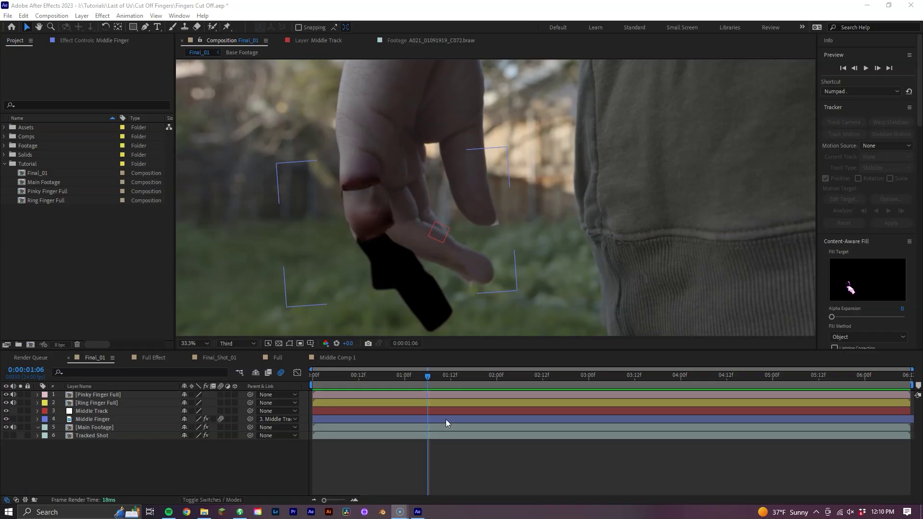
click(446, 420)
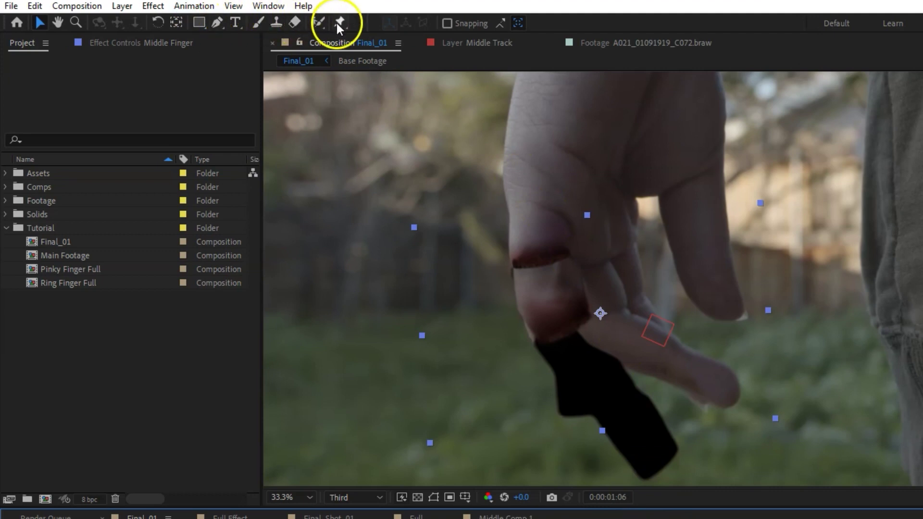
click(338, 24)
drag(646, 518, 453, 518)
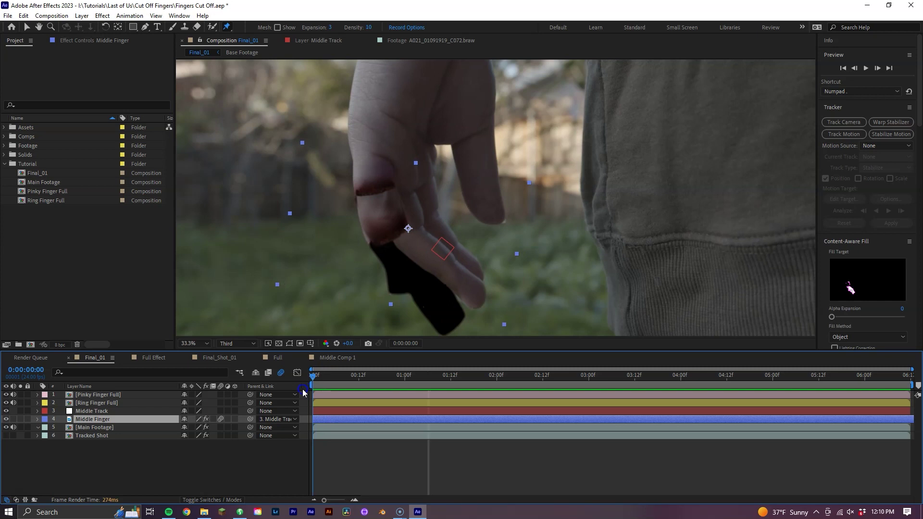
click(470, 292)
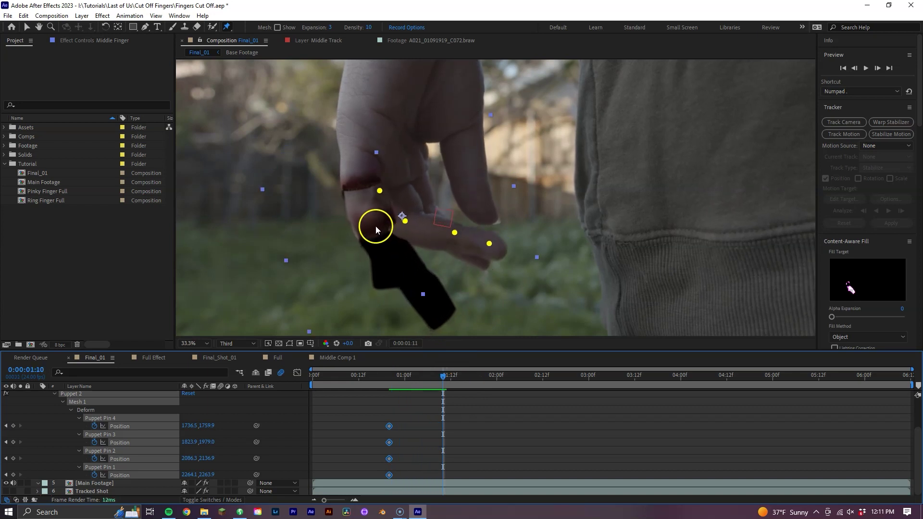
Step: Keyframe new Puppet pin positions from around 0:00:01:15 onward so the Middle Finger patch follows the curling finger
drag(378, 191, 388, 190)
drag(417, 217, 420, 224)
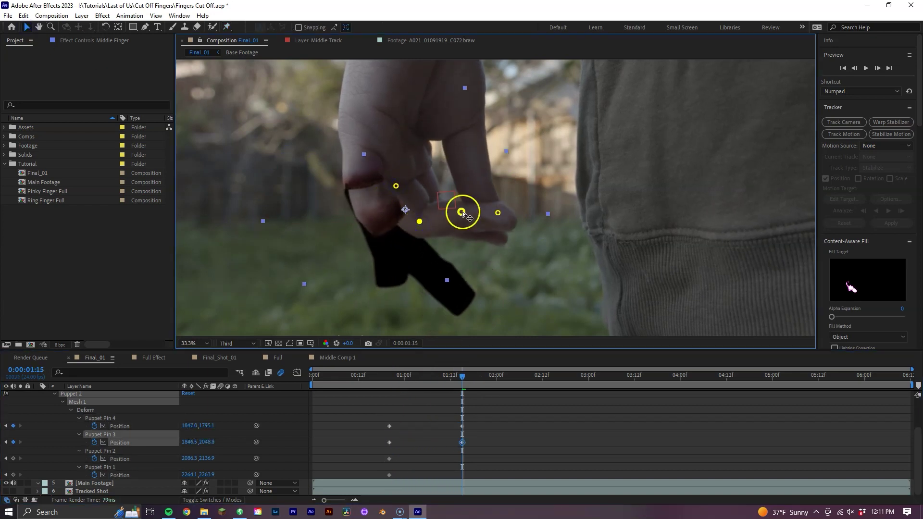
drag(397, 187, 432, 209)
key(Page_Down)
key(Page_Down)
key(Page_Down)
key(Page_Down)
key(Page_Down)
key(Page_Down)
key(Page_Down)
key(Page_Down)
click(405, 176)
click(487, 211)
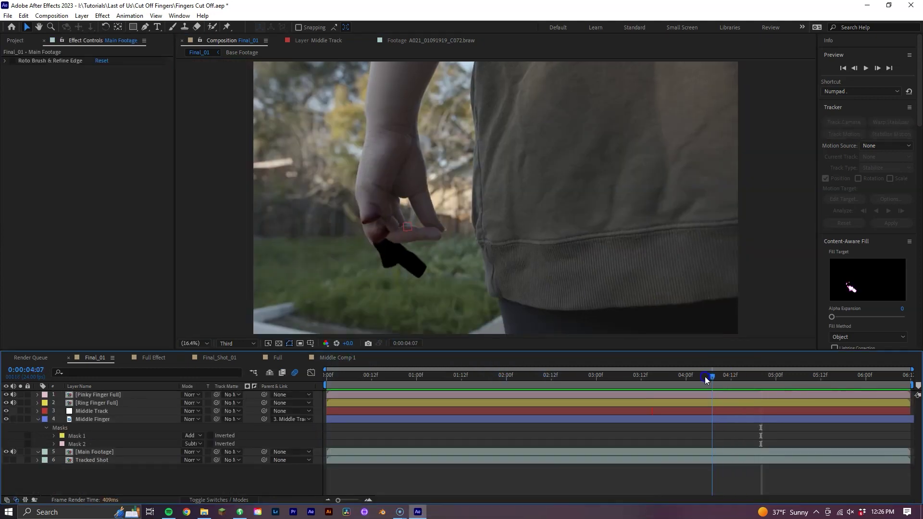
Step: Duplicate the Middle Finger layer at 0:00:04:12 and delete the Puppet effect from the copy
drag(705, 376, 725, 377)
scroll(305, 245, up, 2)
mouse_move(304, 243)
mouse_down()
mouse_move(569, 208)
mouse_move(420, 200)
mouse_up()
scroll(544, 212, up, 2)
scroll(489, 200, down, 4)
drag(557, 204, 482, 211)
key(v)
click(471, 420)
key(ctrl+d)
click(45, 248)
key(Delete)
Step: Delete both masks from Middle Finger 2 and draw a new closed mask around a patch of its skin
key(m)
click(76, 445)
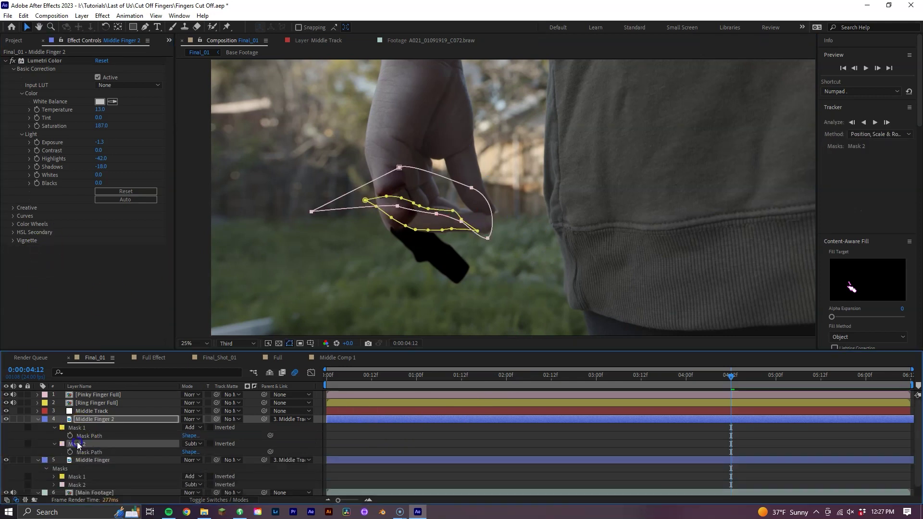
key(Delete)
click(79, 428)
key(Delete)
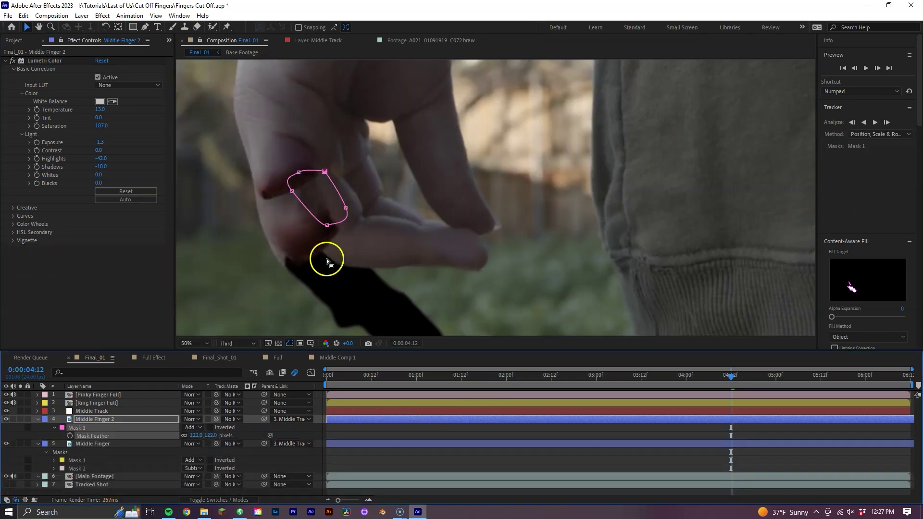
click(330, 200)
click(330, 201)
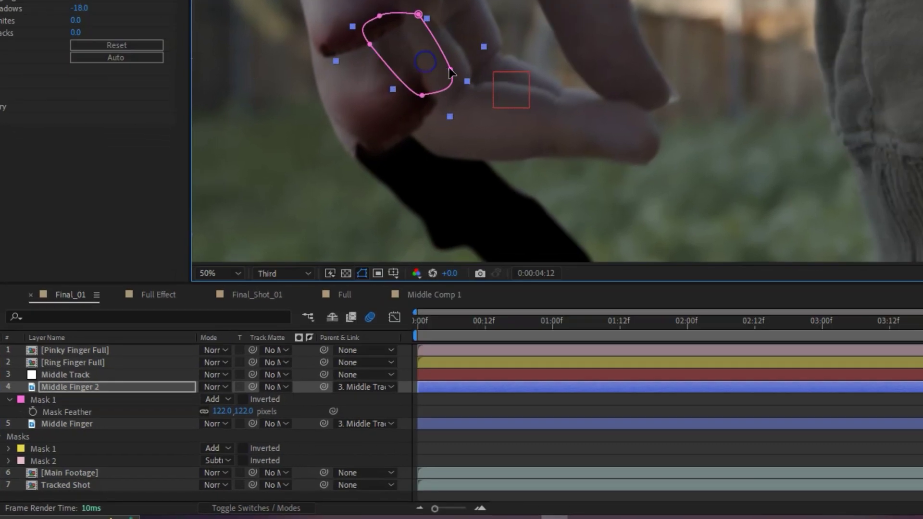
Step: Place Middle Finger 2 below Main Footage and set its Lumetri Color exposure to -2.4 and contrast to 39
drag(151, 418, 166, 478)
scroll(486, 38, up, 4)
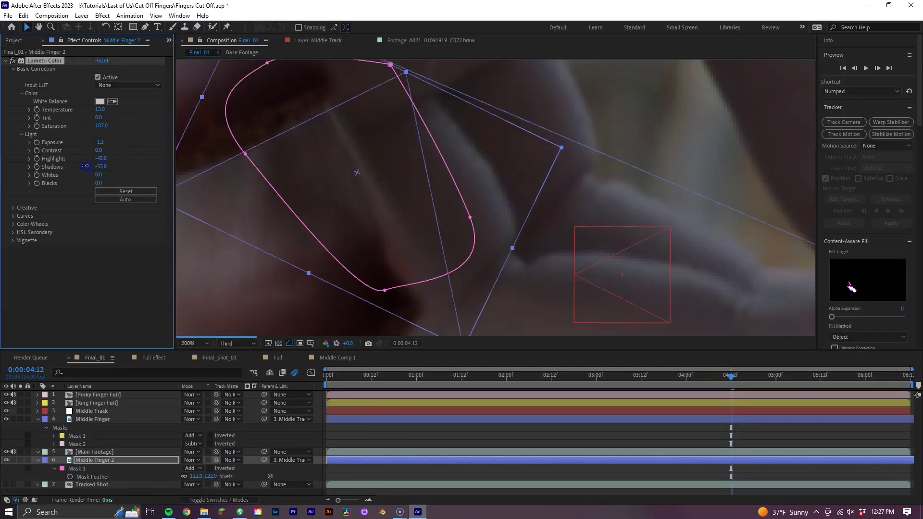
drag(104, 165, 102, 165)
drag(99, 142, 93, 141)
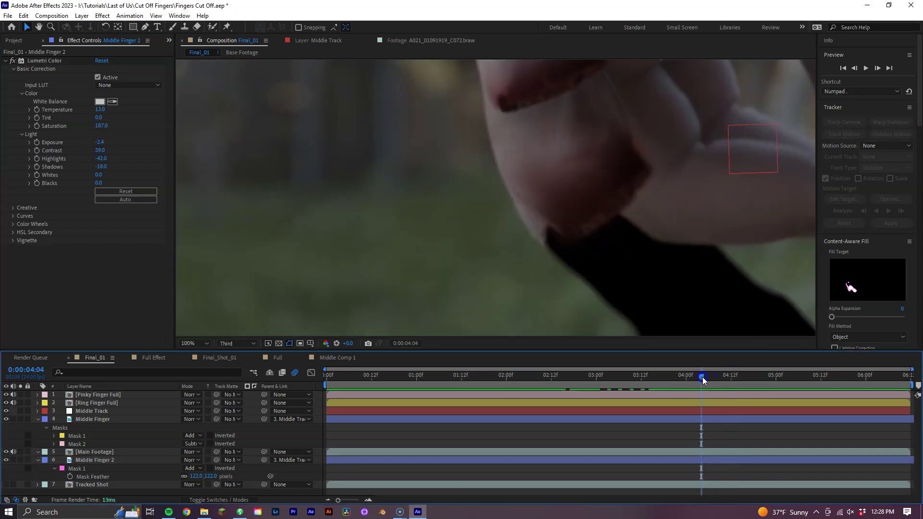
drag(703, 378, 735, 382)
click(531, 220)
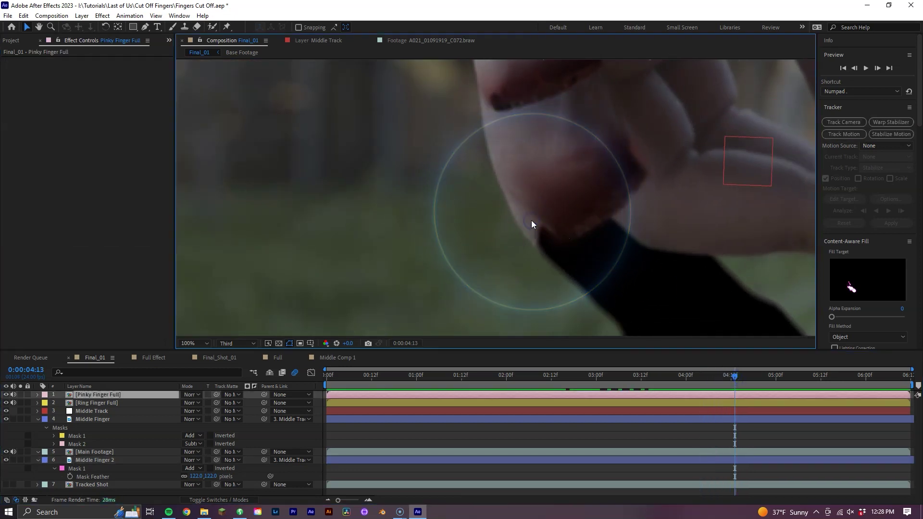
Step: Draw a small closed mask on Main Footage around the outer edge of the ring finger stump at 0:00:00:00
click(737, 463)
click(399, 458)
key(comma)
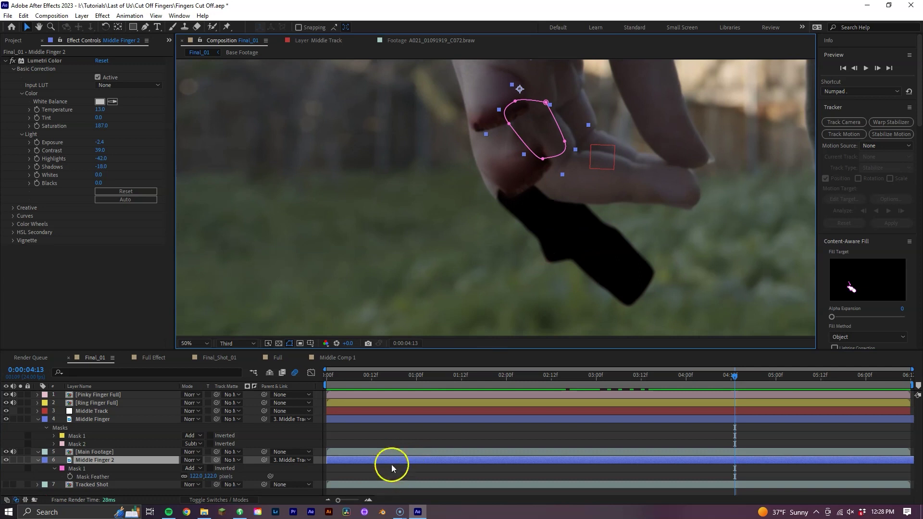
click(391, 453)
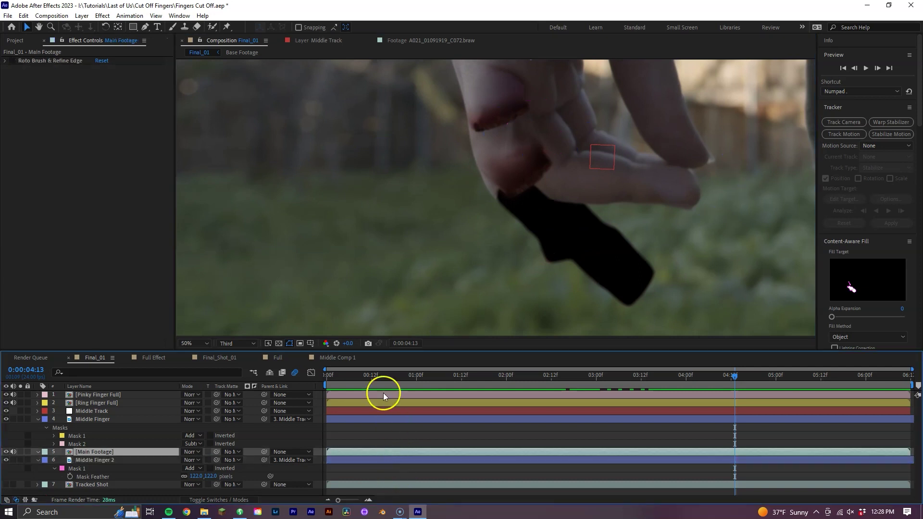
drag(383, 382, 313, 379)
key(g)
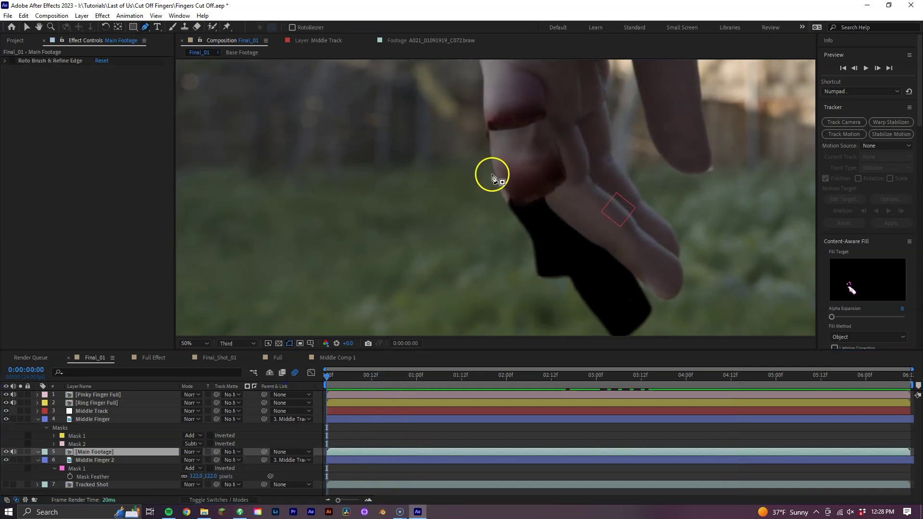
click(489, 174)
click(507, 174)
click(520, 198)
click(507, 213)
click(488, 174)
Step: Keyframe the new Main Footage mask's path and set the mask to Subtract
key(alt+shift+m)
click(191, 460)
click(212, 409)
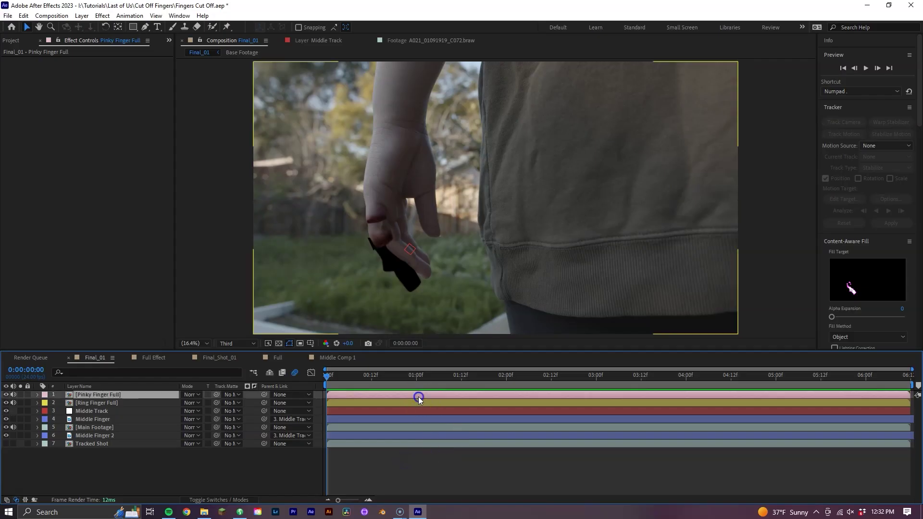
Step: Pre-compose all layers of Final_01 into a composition named Full
shift+click(423, 443)
right_click(423, 443)
click(428, 381)
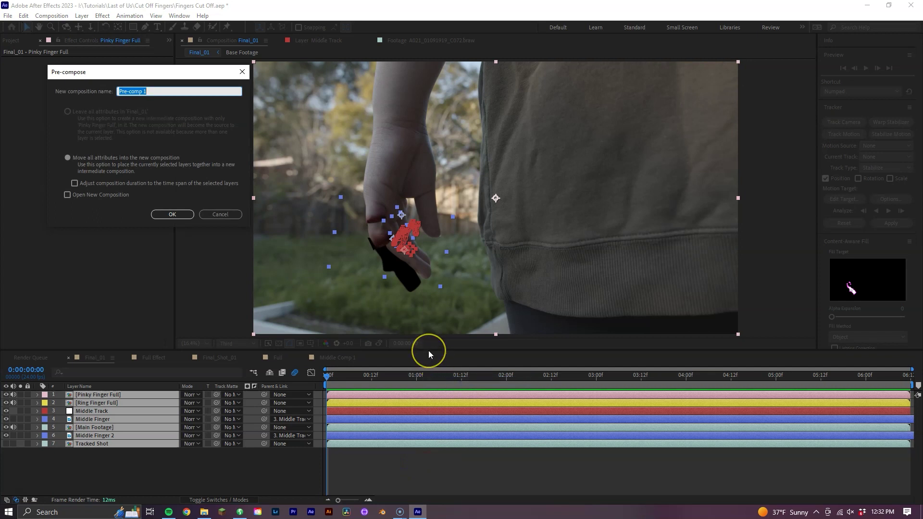
text(Full)
key(Return)
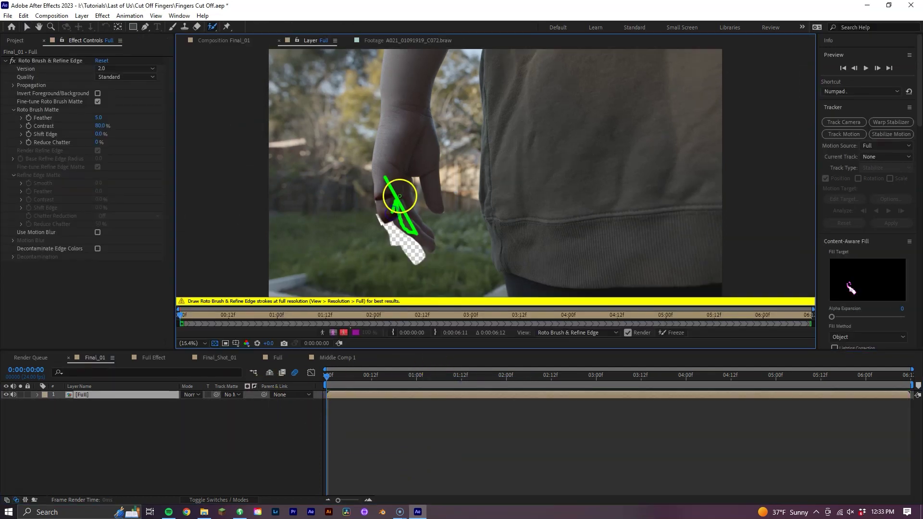
Step: Try to isolate the fingers on the Full layer with Roto Brush, and delete the Roto Brush & Refine Edge effect
drag(398, 195, 413, 213)
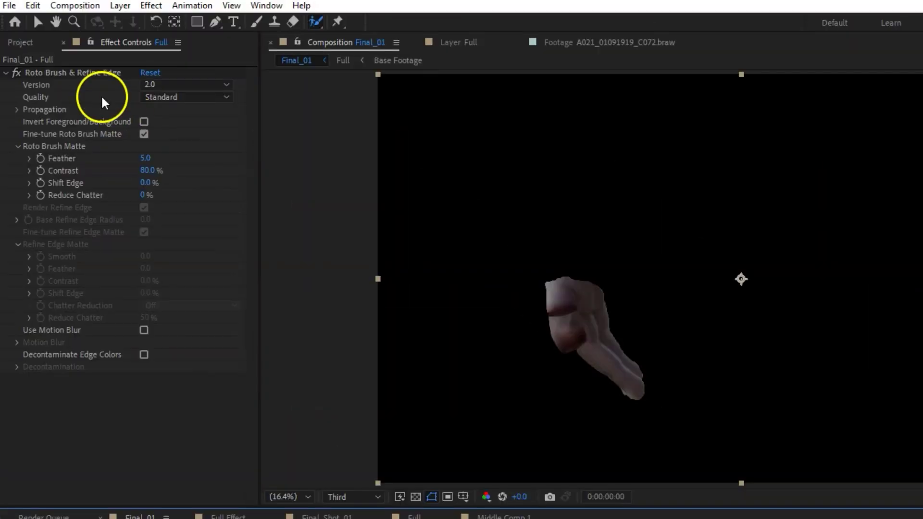
click(80, 75)
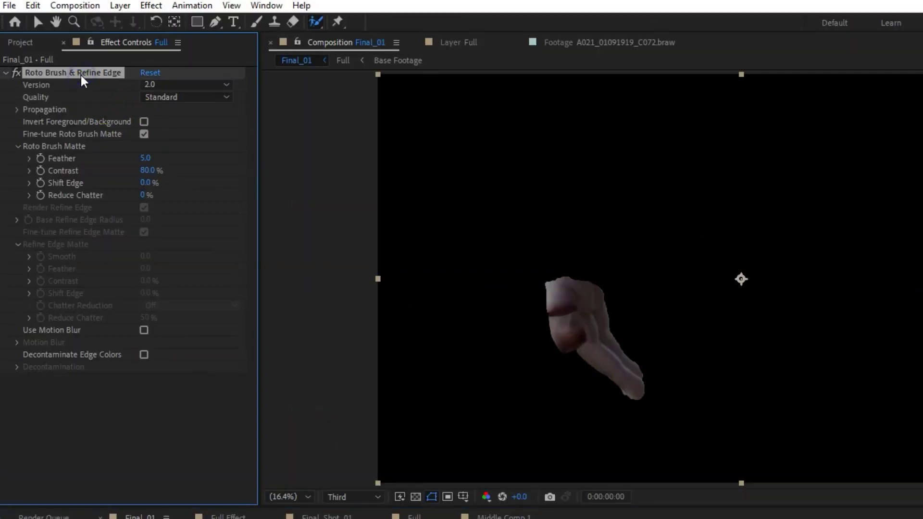
key(Delete)
Step: Draw a mask around the black cutouts on the upper Full layer and set it to Subtract with 83 pixels of feather
key(g)
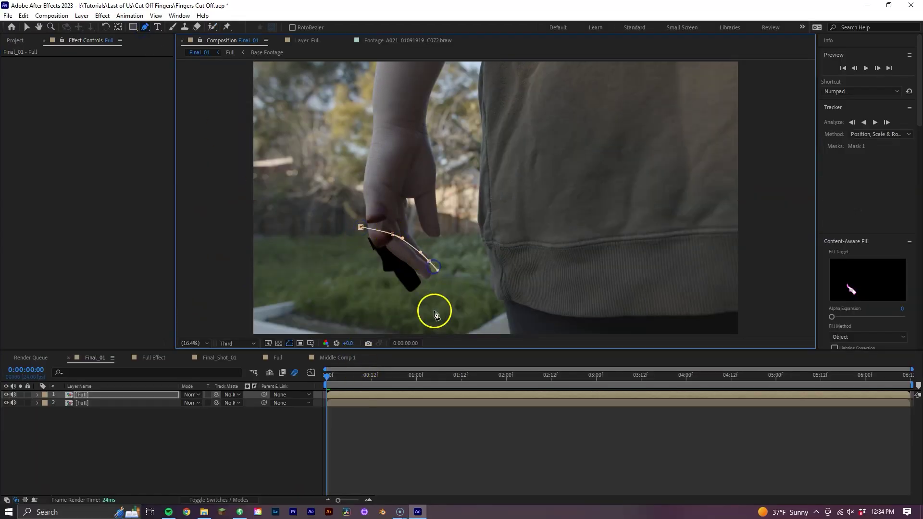
click(400, 325)
key(f)
click(192, 403)
click(207, 434)
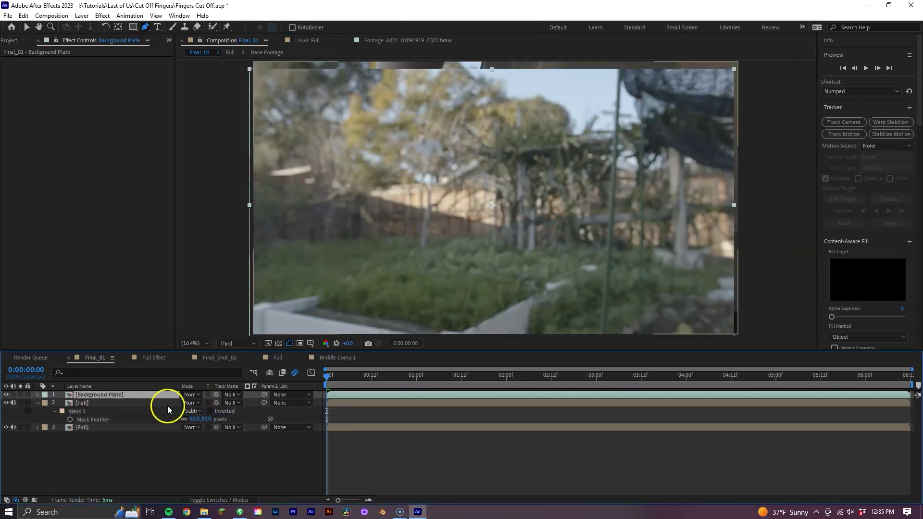
Step: Move the Background Plate layer below both Full layers
drag(158, 394, 166, 444)
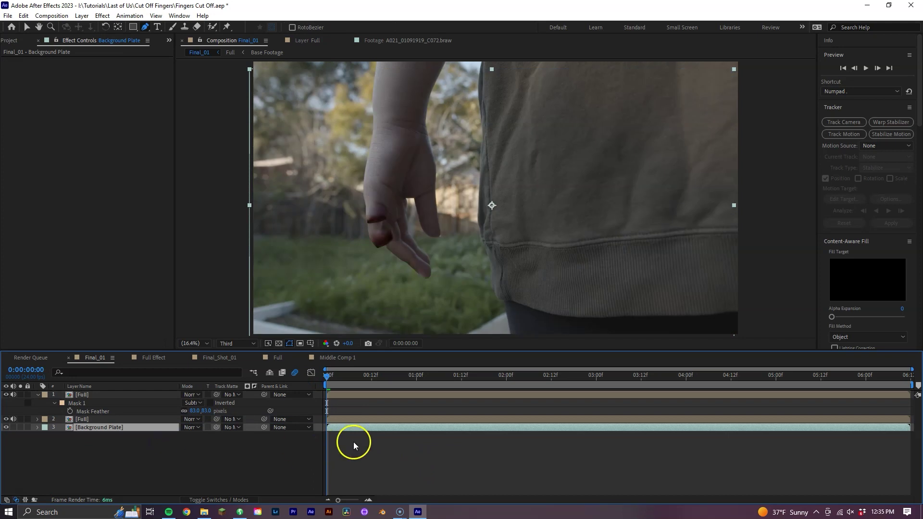